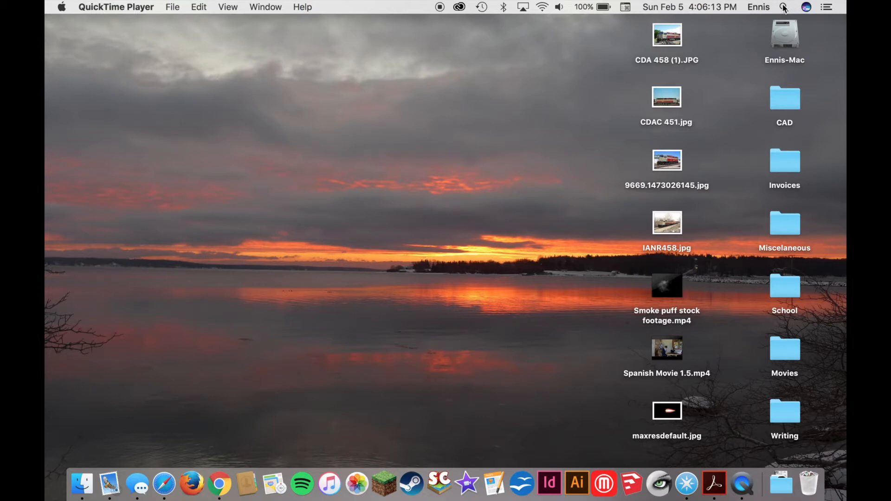
Find and launch PanelPro, using the Example configuration profile.
key(BackSpace)
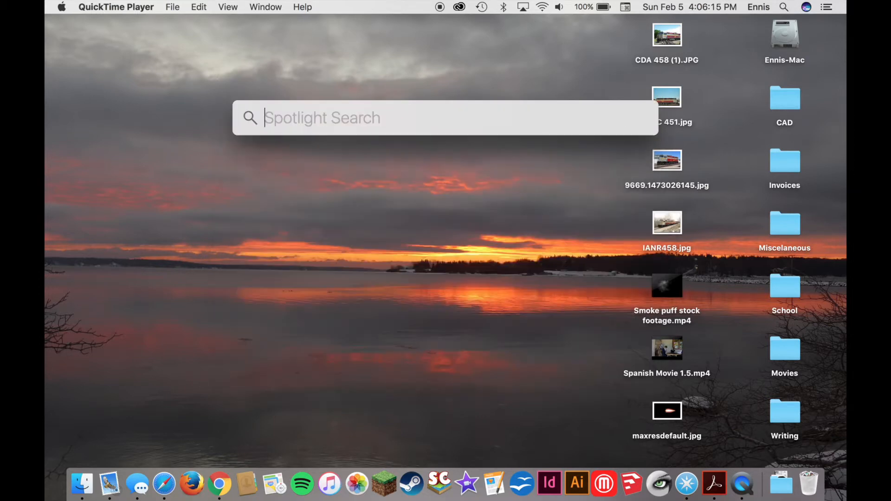
text(panel)
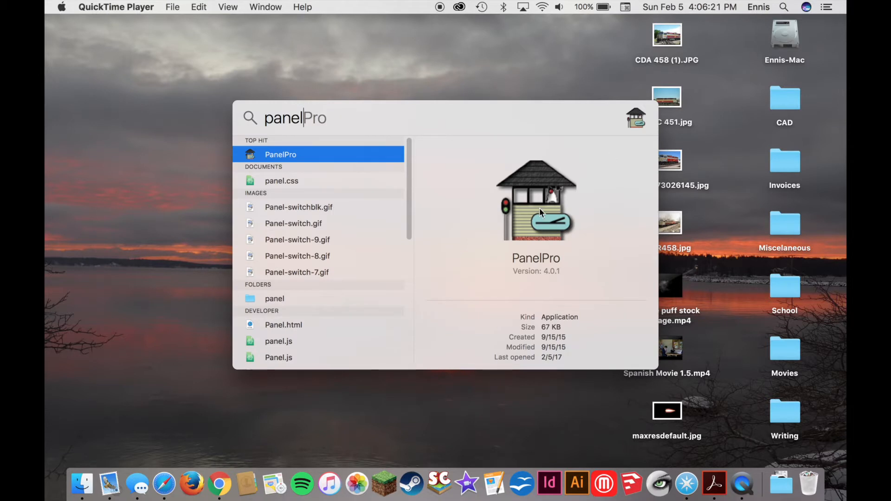
key(Return)
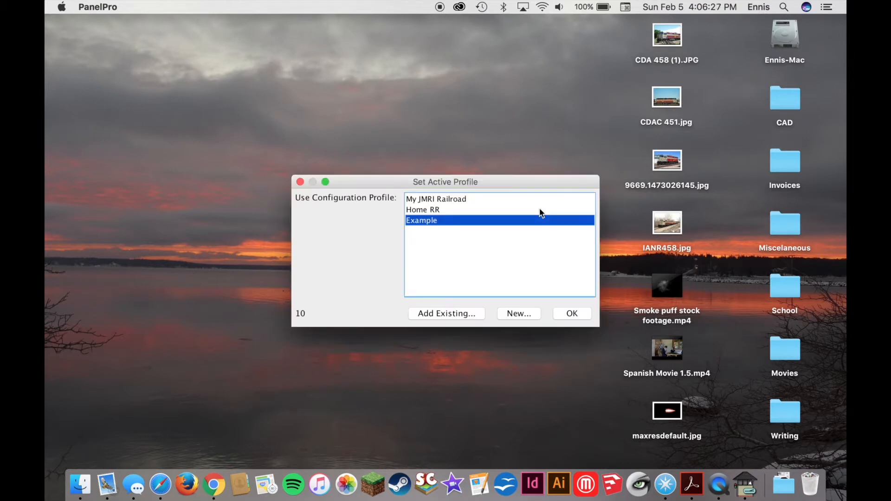
click(575, 314)
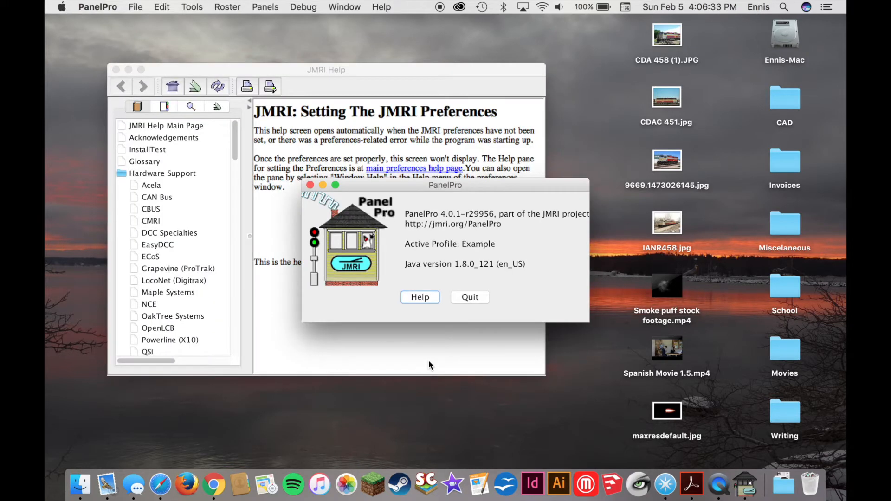
click(272, 260)
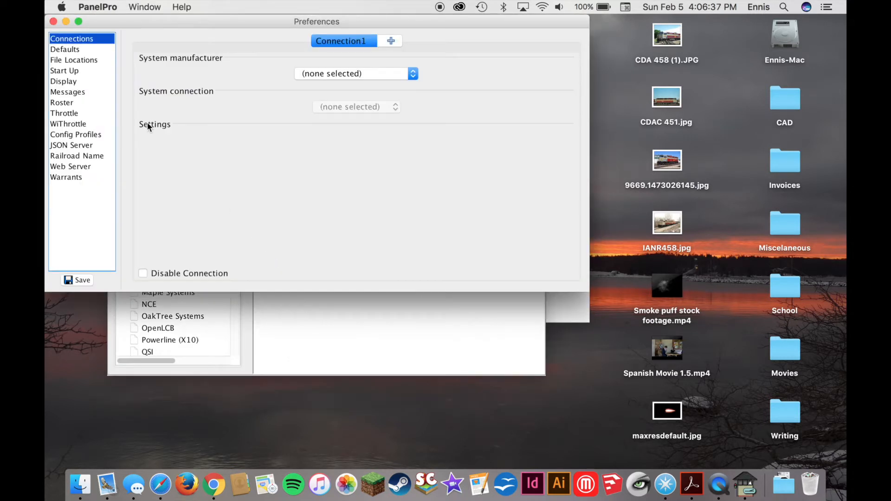
Configure Connection1 with manufacturer NCE, system connection NCE USB and serial port /dev/tty.SLAB_USBtoUART.
click(344, 73)
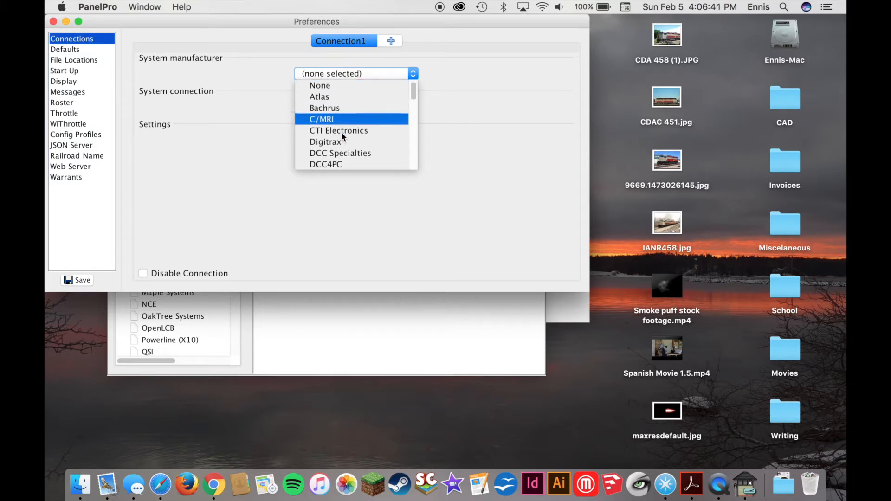
scroll(342, 135, down, 2)
scroll(341, 132, down, 4)
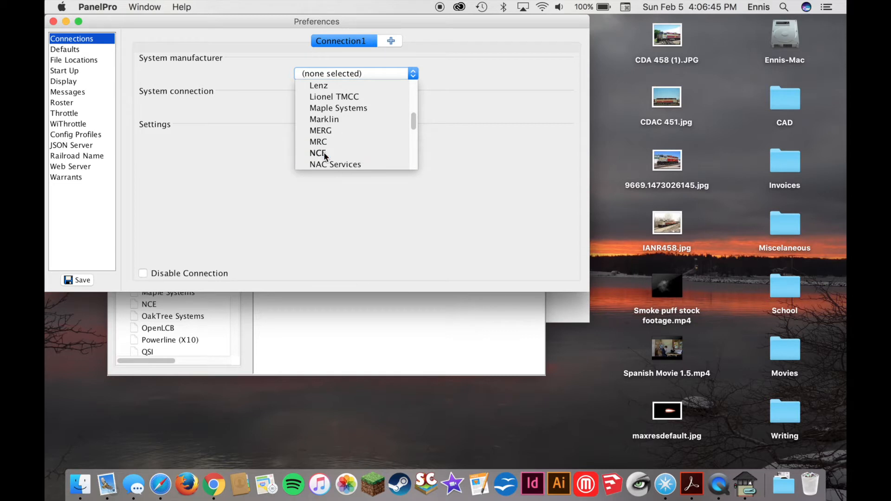
click(324, 153)
click(330, 107)
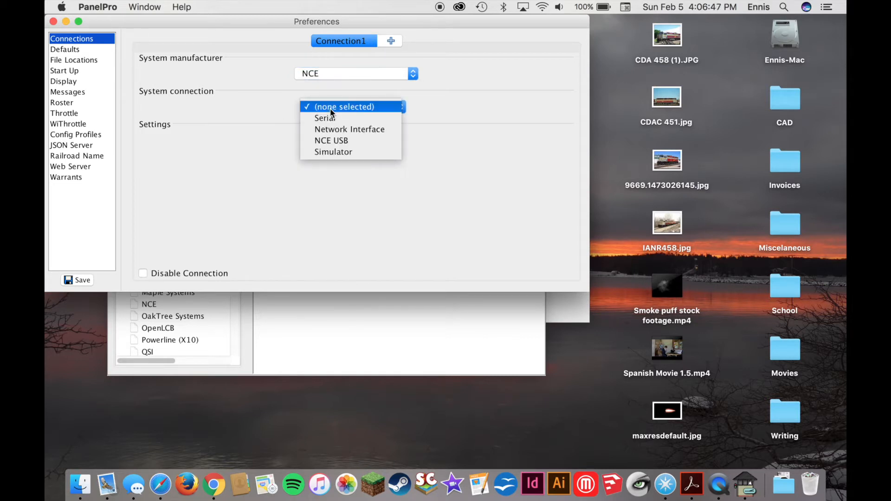
click(332, 141)
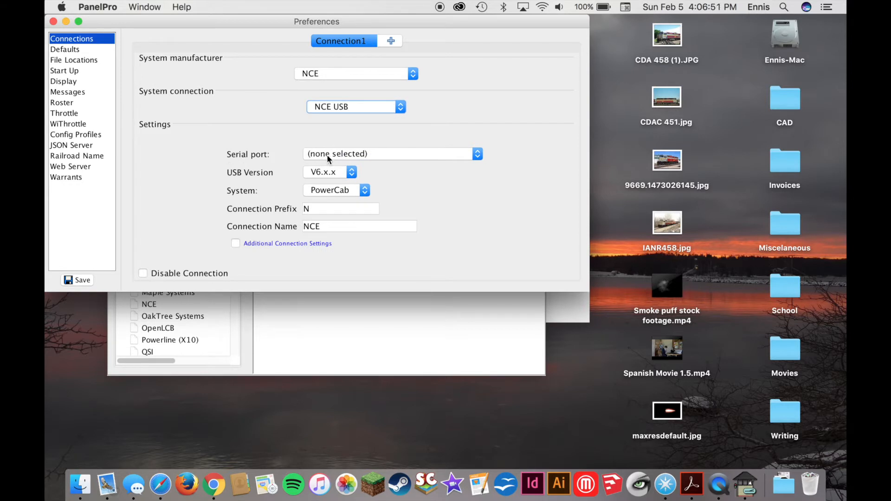
click(326, 157)
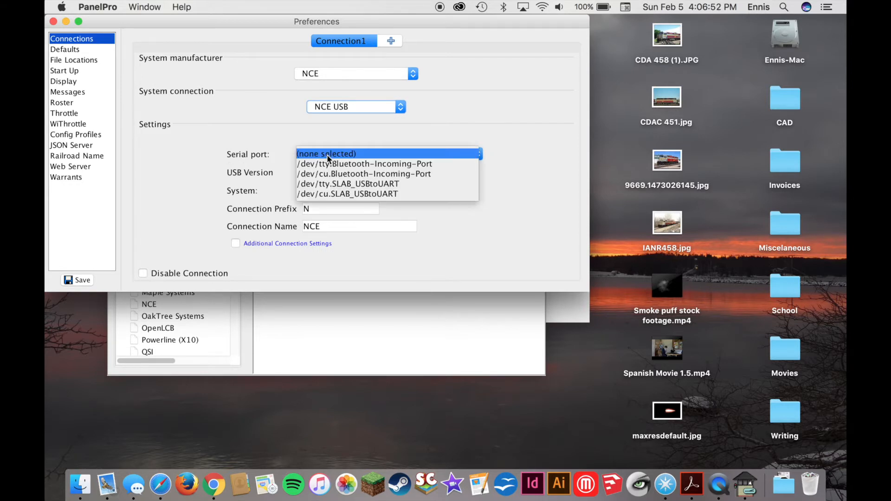
click(327, 184)
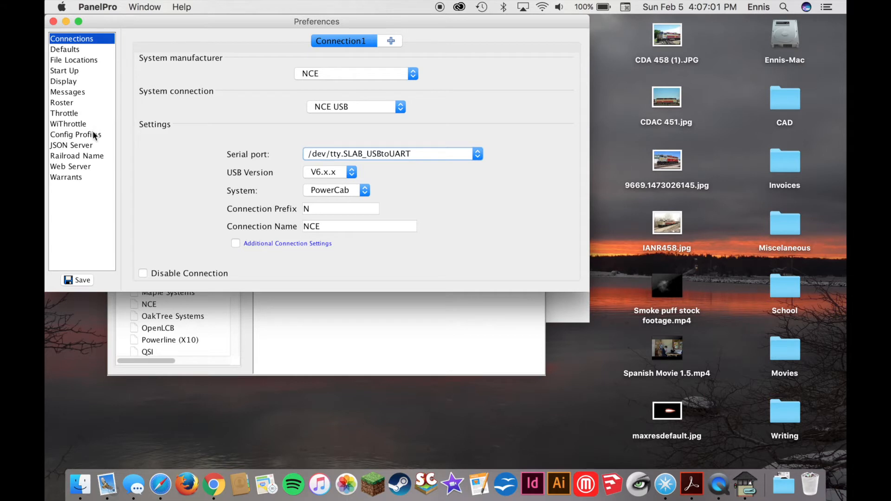
Save the connection preferences and restart PanelPro with the Example profile.
click(79, 280)
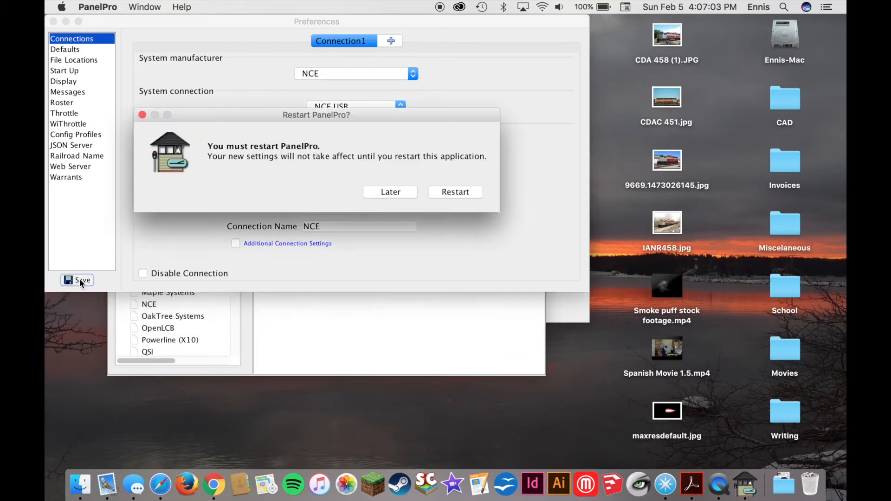
click(456, 191)
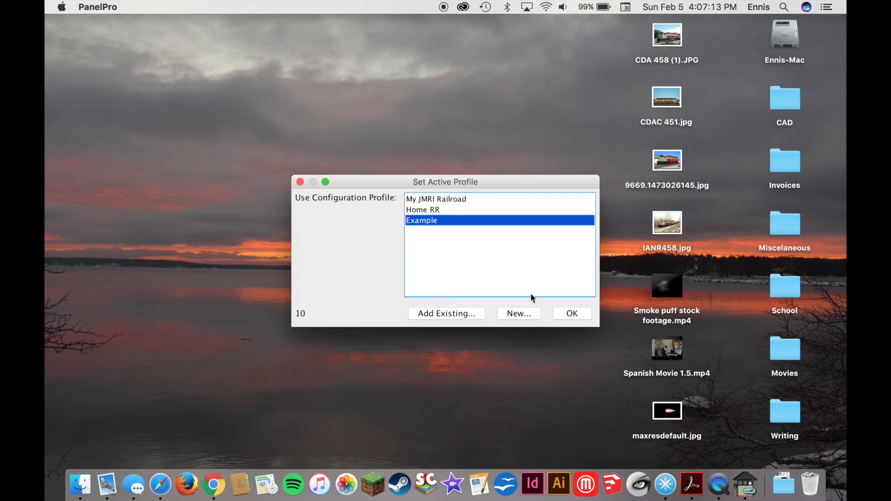
click(572, 313)
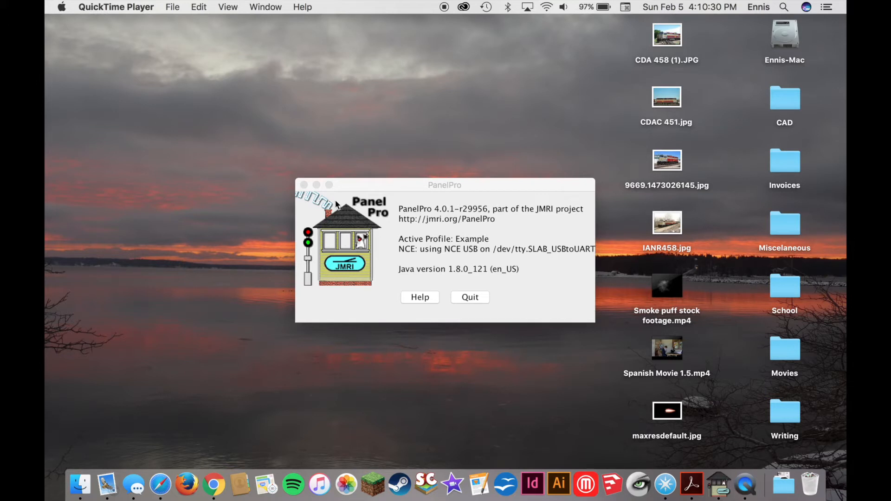
click(368, 215)
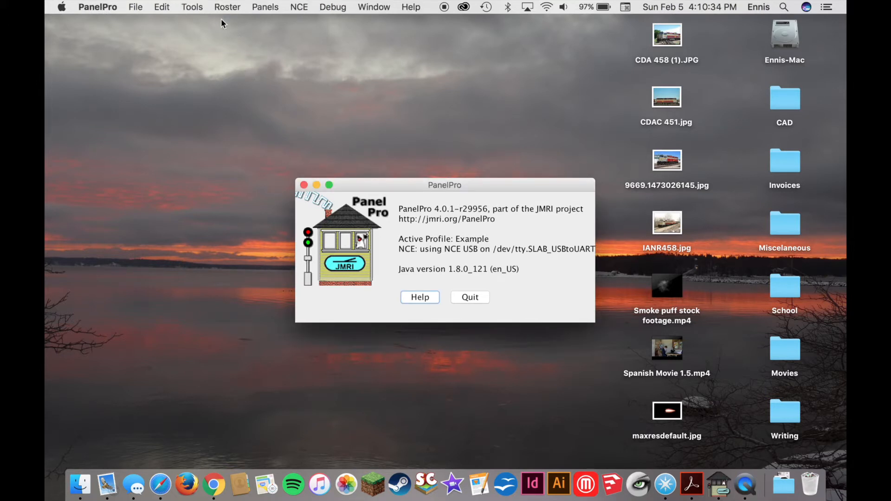
Open the Turnouts table and add an NCE turnout with hardware address 1.
click(194, 8)
mouse_move(201, 35)
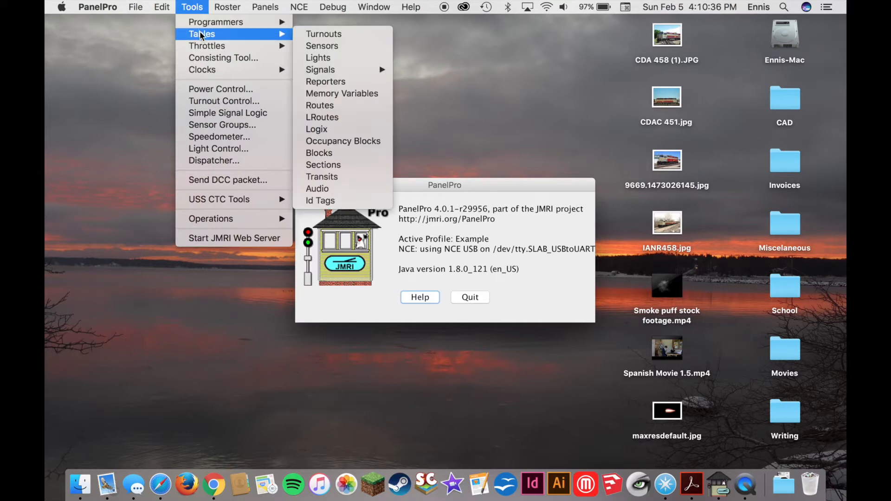
click(322, 109)
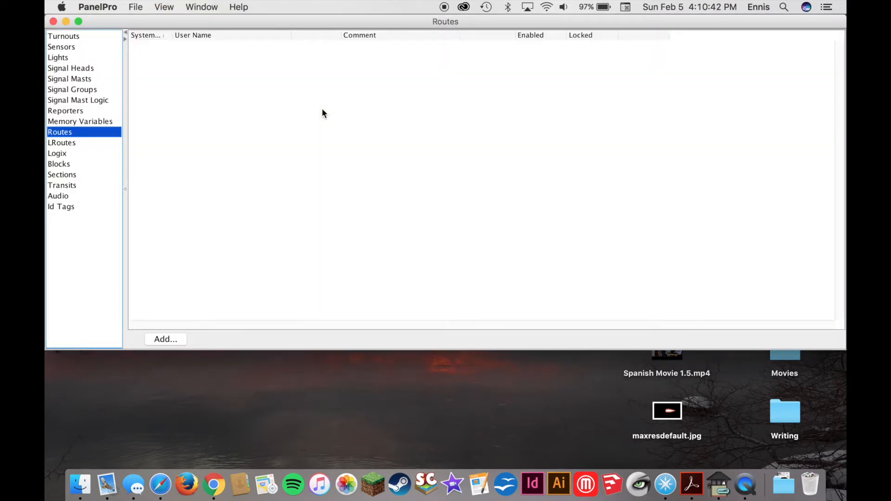
click(78, 36)
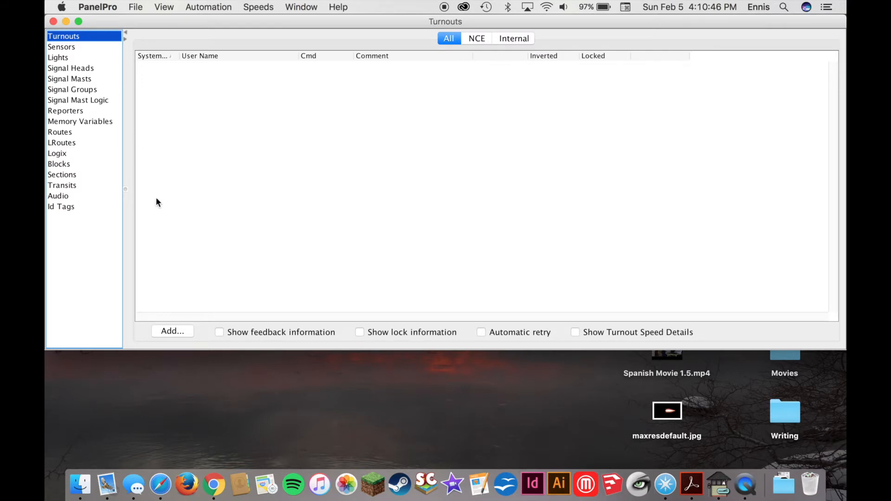
click(178, 332)
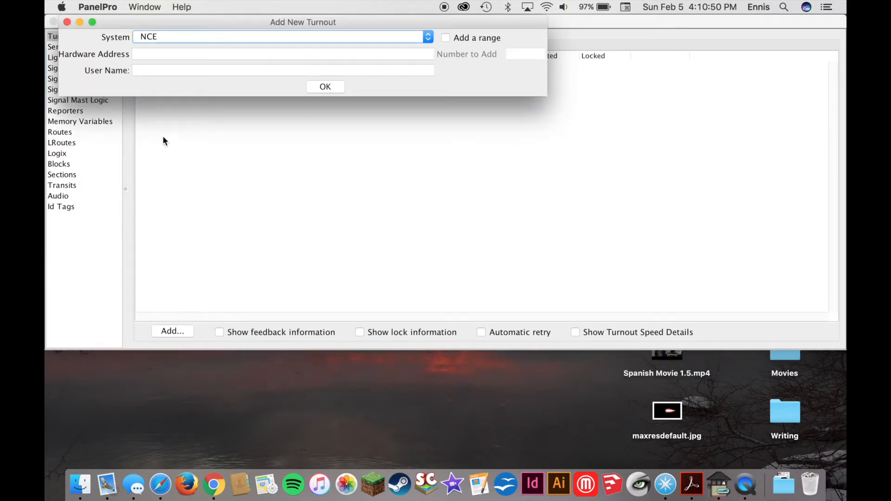
click(160, 51)
text(1)
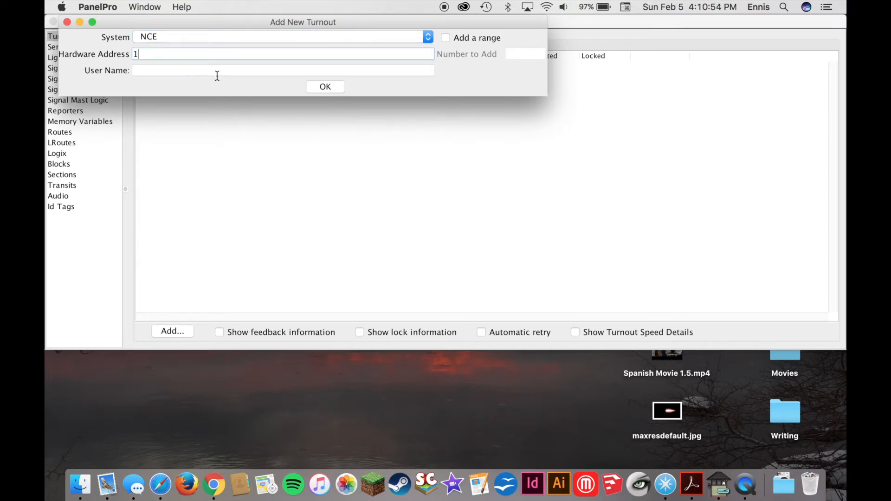
click(323, 85)
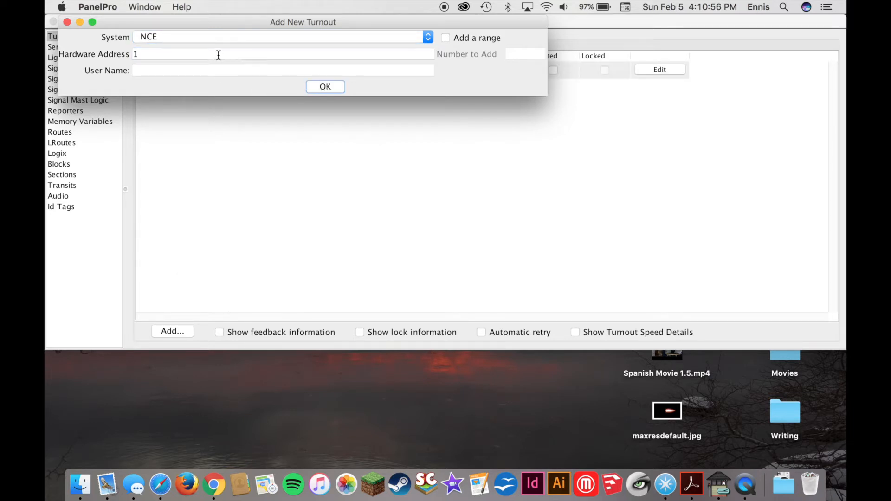
Add two more NCE turnouts with hardware addresses 2 and 3.
key(BackSpace)
text(2)
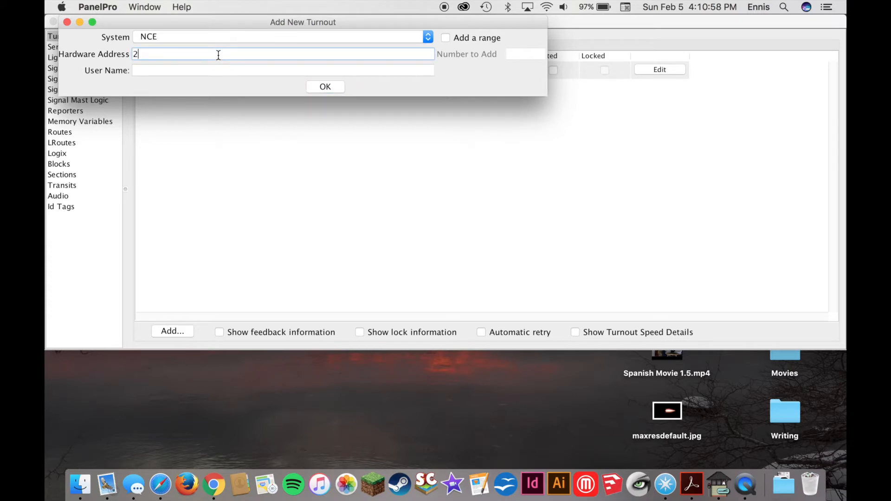
click(328, 88)
click(218, 55)
key(BackSpace)
text(3)
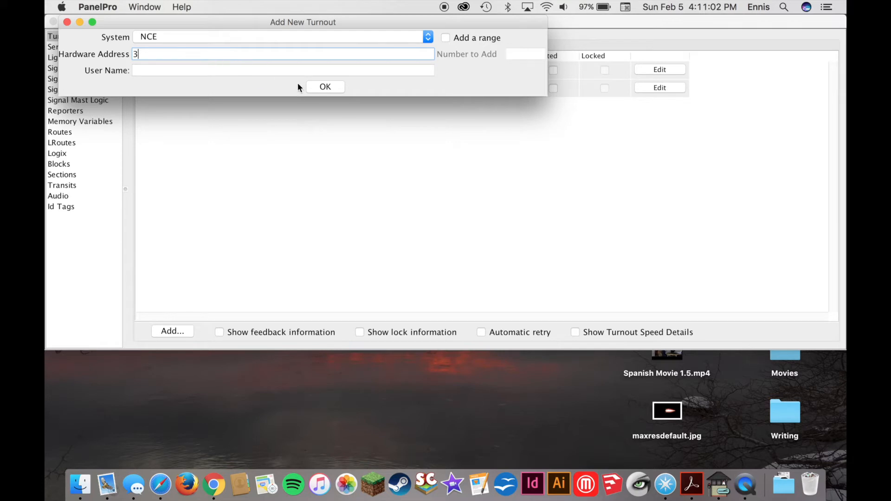
click(326, 88)
Add NCE turnouts with hardware addresses 4 and 5, and close the Add New Turnout window.
click(223, 52)
key(BackSpace)
text(4)
click(321, 87)
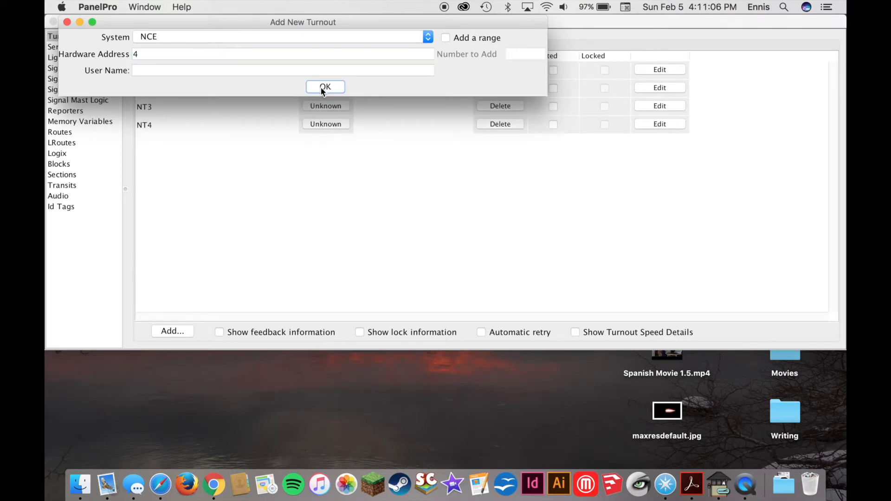
click(228, 54)
key(BackSpace)
text(5)
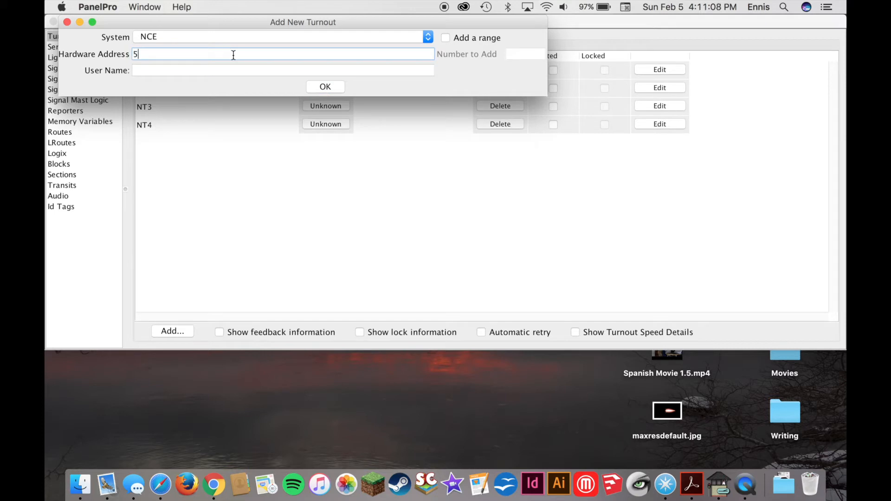
click(334, 85)
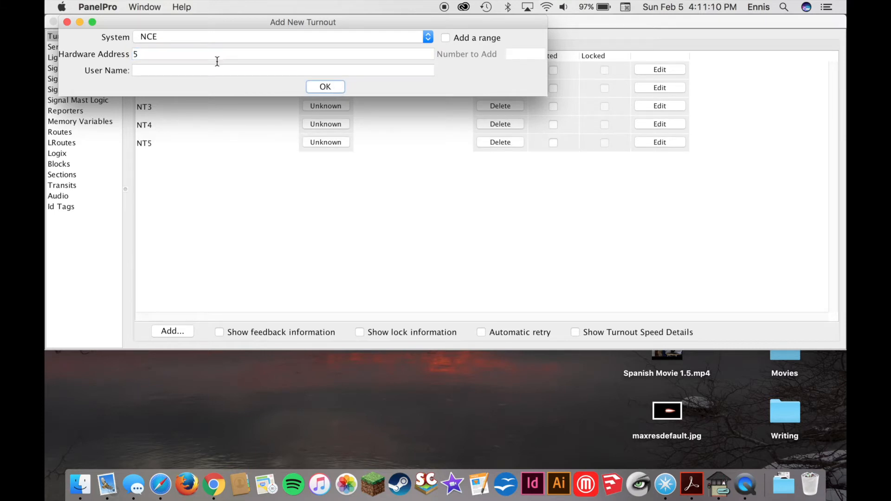
click(68, 22)
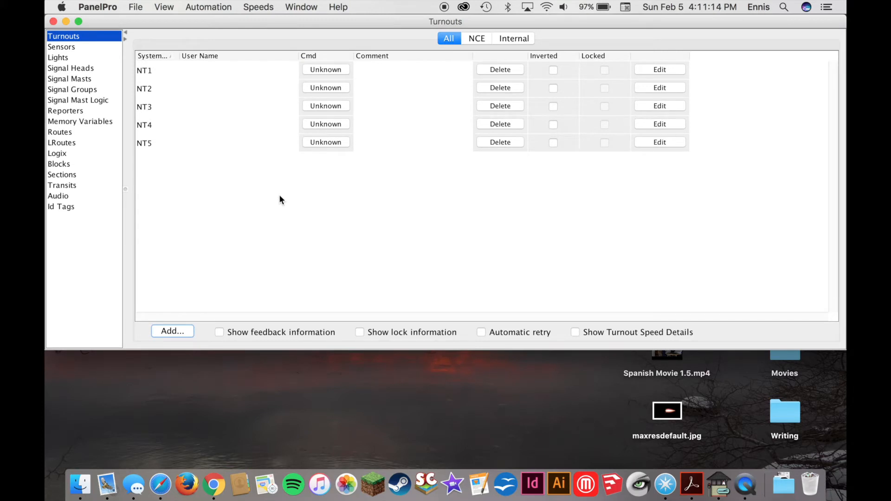
Set turnouts NT1 through NT5 to Closed, and test NT1 by switching it to Thrown and back to Closed.
click(314, 69)
click(320, 87)
click(320, 105)
click(321, 124)
click(322, 140)
click(314, 69)
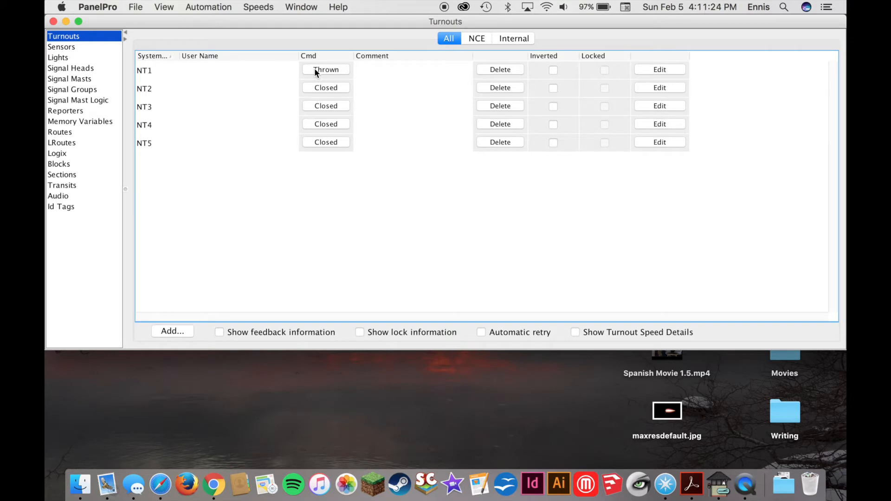
click(314, 69)
Return to the main PanelPro window and create a new panel with the Layout Editor.
click(300, 7)
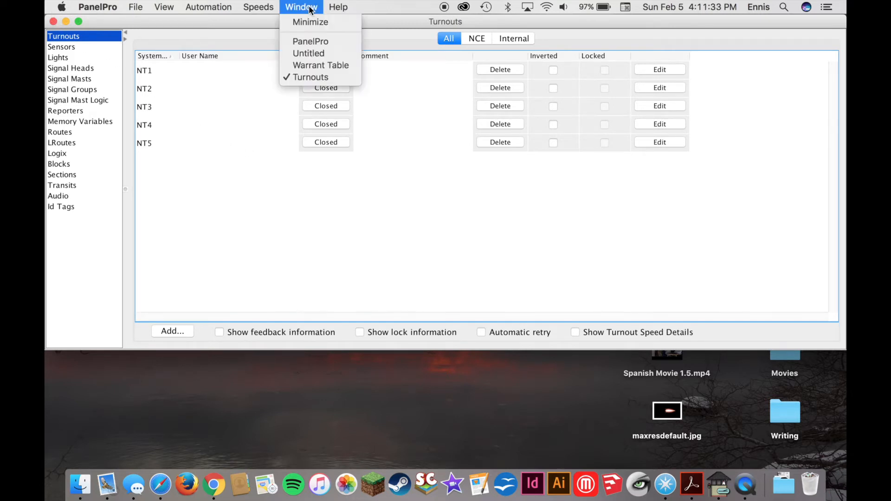
click(304, 42)
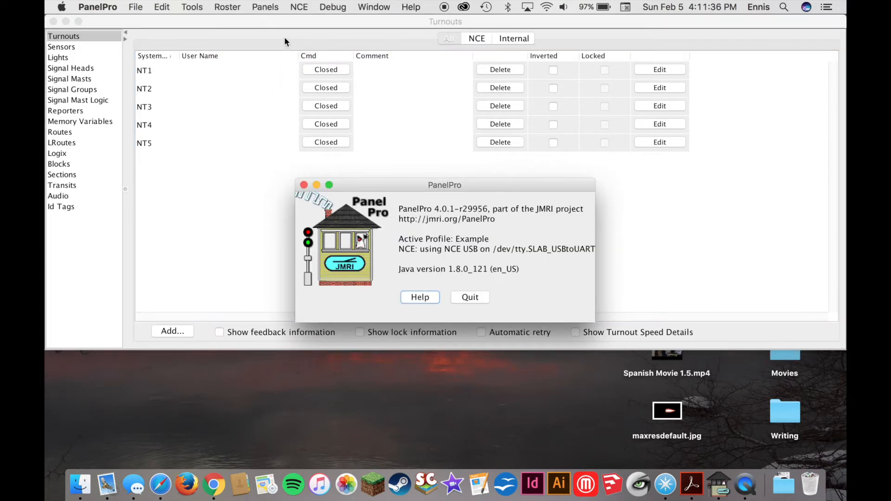
click(261, 8)
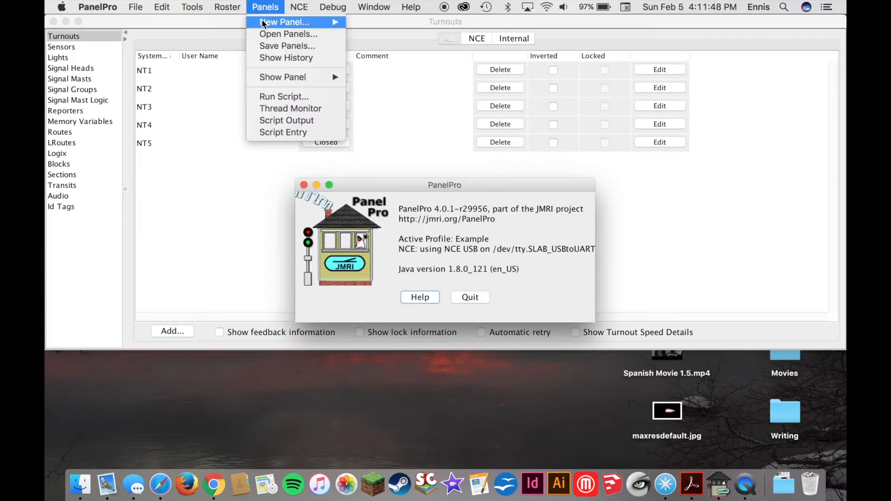
mouse_move(284, 22)
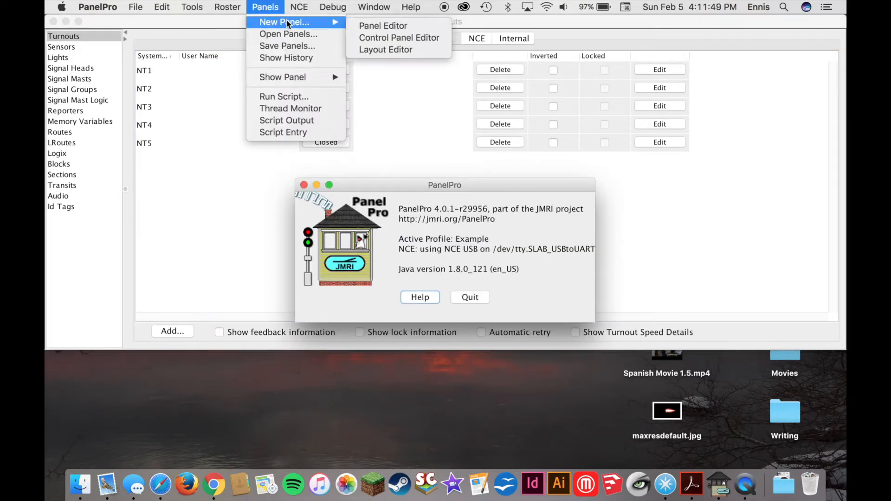
click(377, 49)
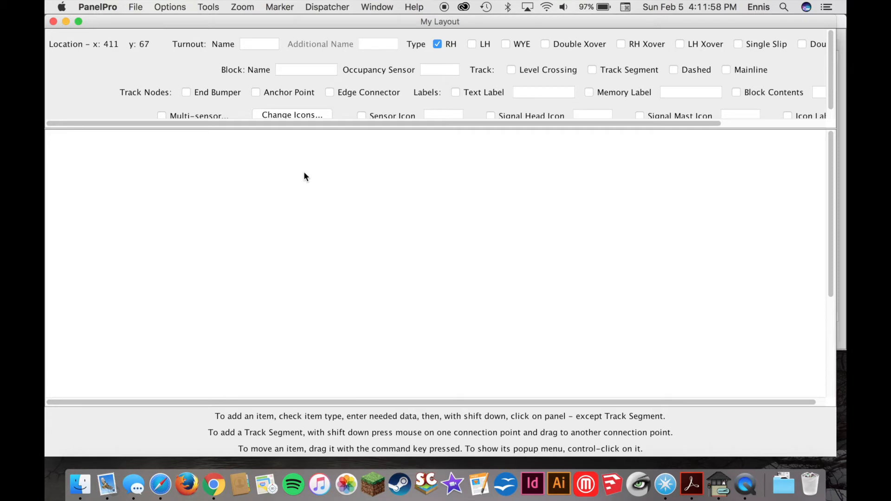
scroll(415, 102, down, 1)
scroll(415, 101, right, 3)
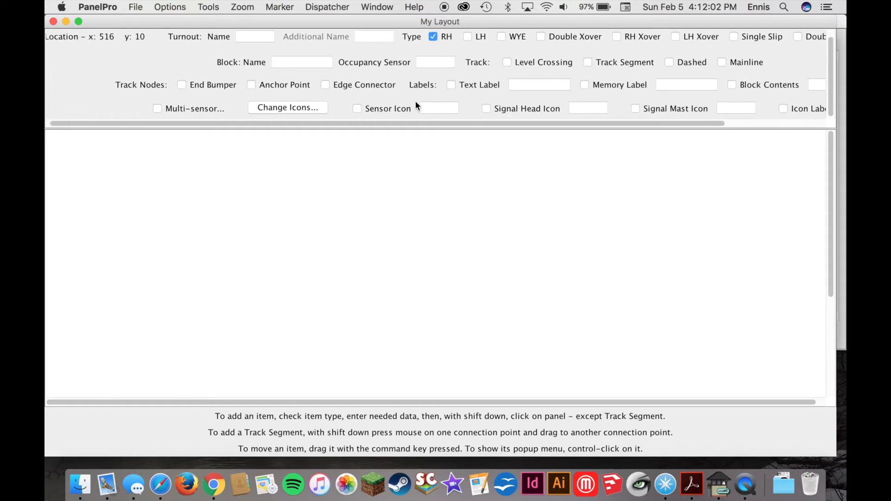
scroll(416, 101, right, 6)
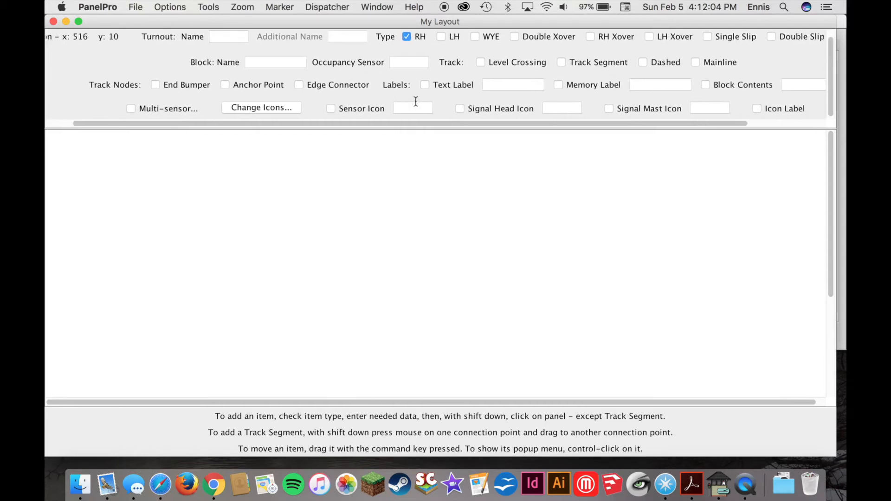
Place a right-hand turnout named NT1 near the middle of the empty layout panel.
scroll(415, 100, right, 4)
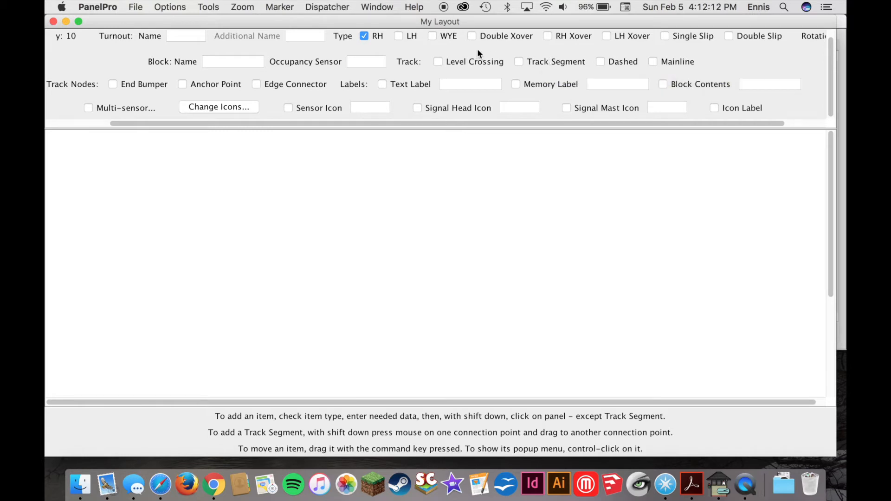
click(185, 37)
text(NT1)
shift+click(411, 214)
Rotate turnout NT1 by 180 degrees clockwise.
ctrl+click(411, 214)
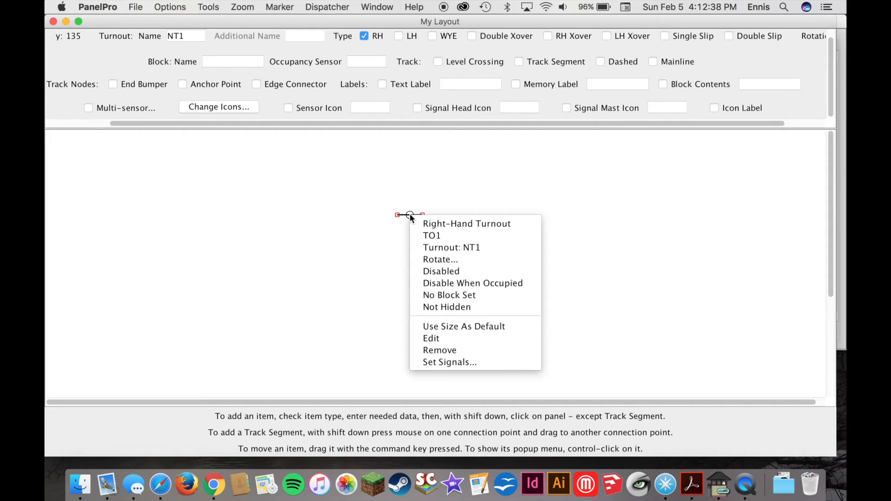
click(430, 258)
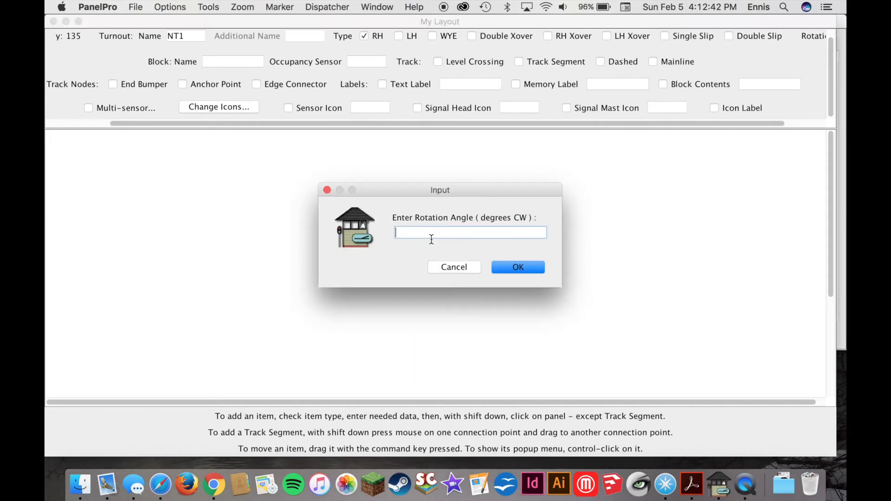
text(180)
click(505, 269)
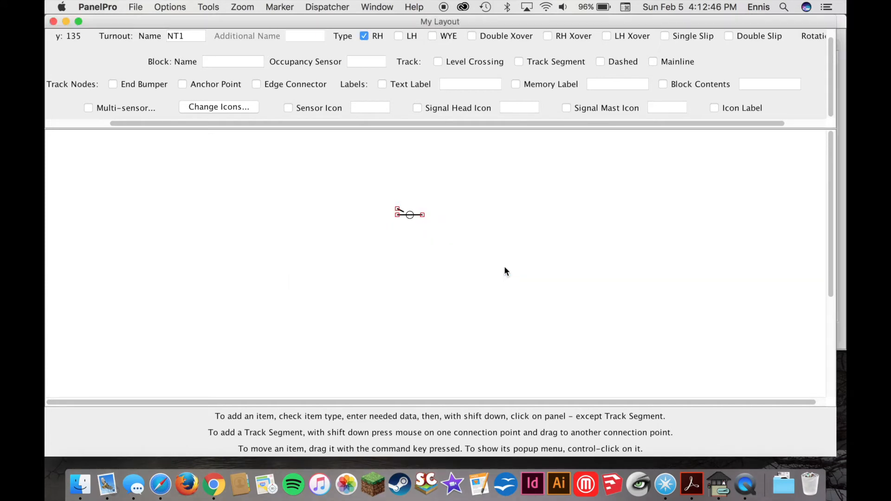
Place a right-hand turnout named NT2 just left of NT1 on the panel.
scroll(764, 60, right, 3)
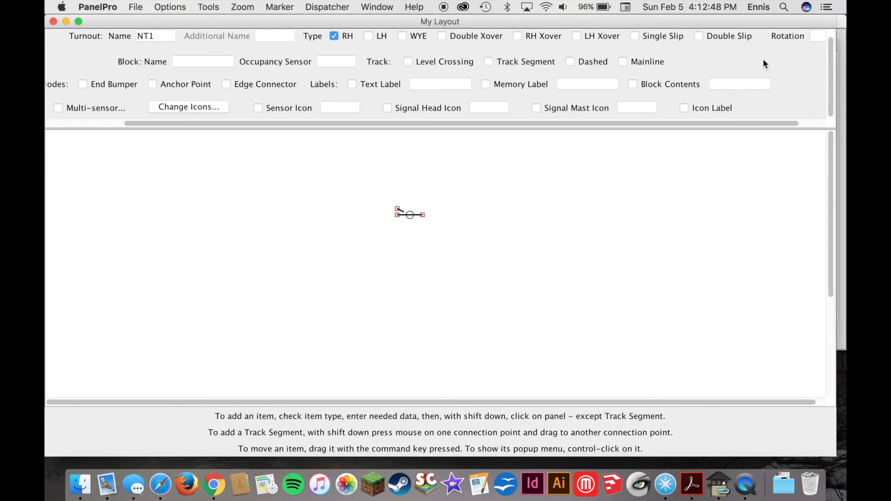
scroll(763, 58, right, 2)
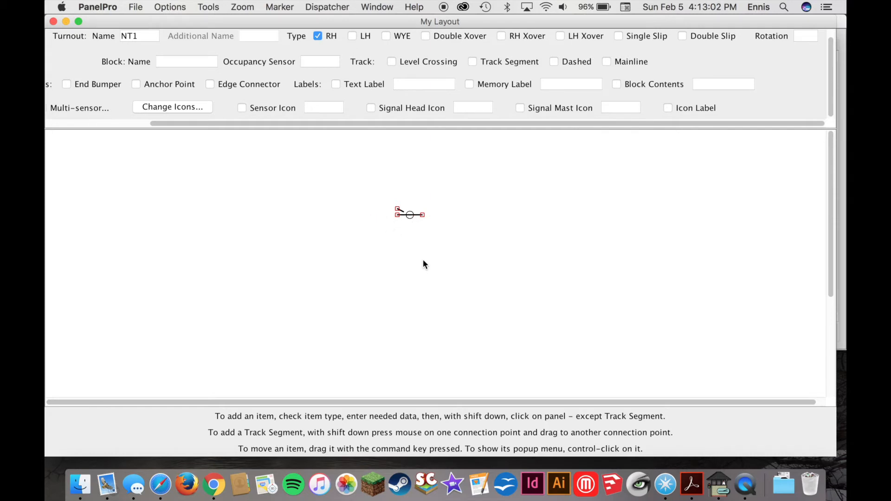
scroll(422, 259, down, 1)
scroll(422, 259, right, 1)
click(143, 40)
key(BackSpace)
text(2)
shift+click(353, 217)
Line turnout NT2 up with NT1 and adjust the positions of its connection points.
drag(353, 219, 372, 217)
scroll(371, 213, right, 1)
drag(381, 230, 380, 221)
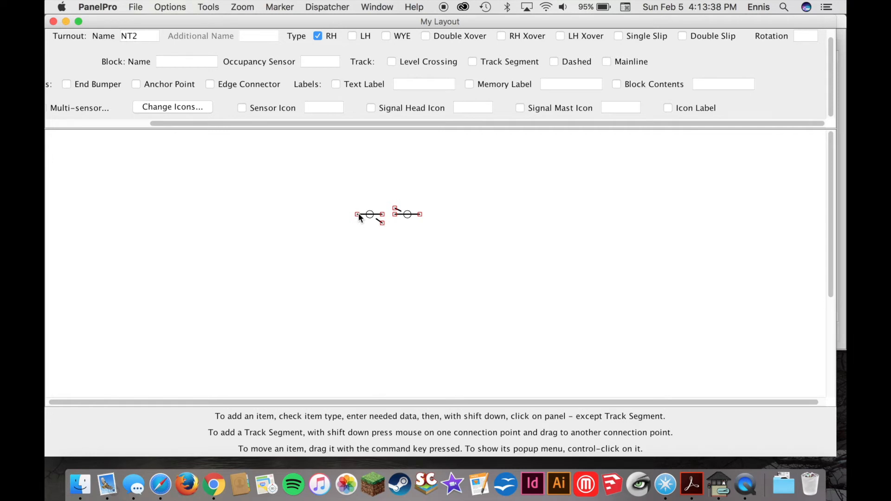
scroll(359, 214, right, 1)
drag(358, 220, 359, 225)
drag(357, 219, 357, 216)
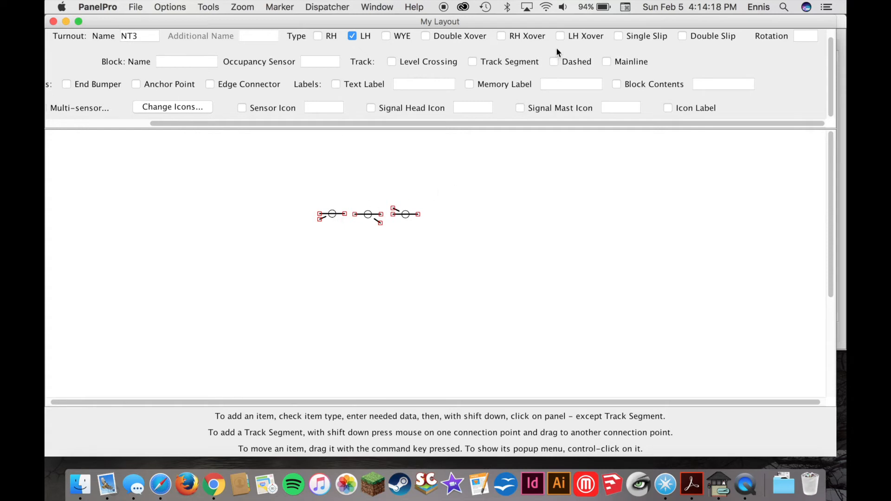
Place a left-hand crossover named NT4 to the left of the three existing turnouts.
click(560, 36)
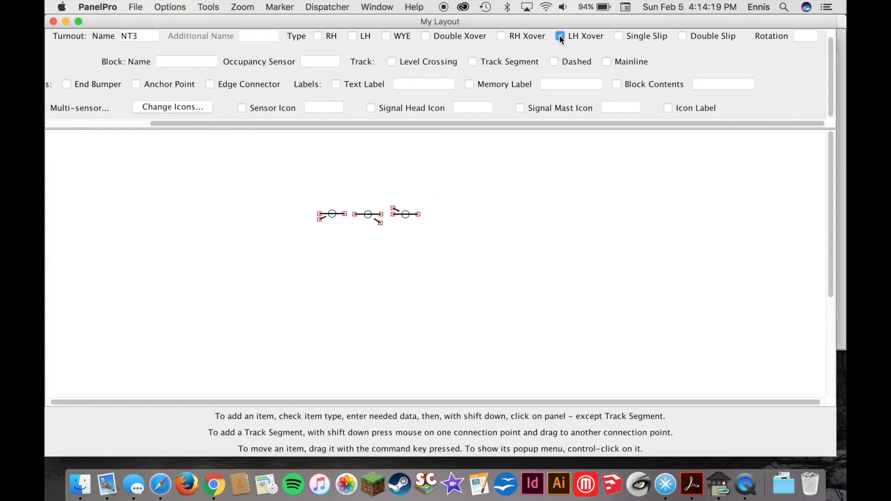
click(147, 37)
key(BackSpace)
text(4)
shift+click(274, 208)
Edit crossover NT4 to use two physical addresses, with NT5 as the supporting turnout.
ctrl+click(273, 211)
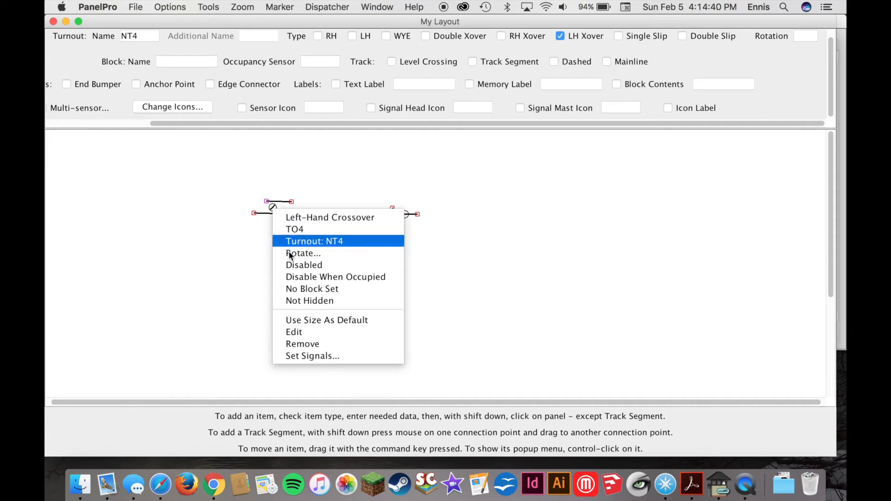
click(296, 332)
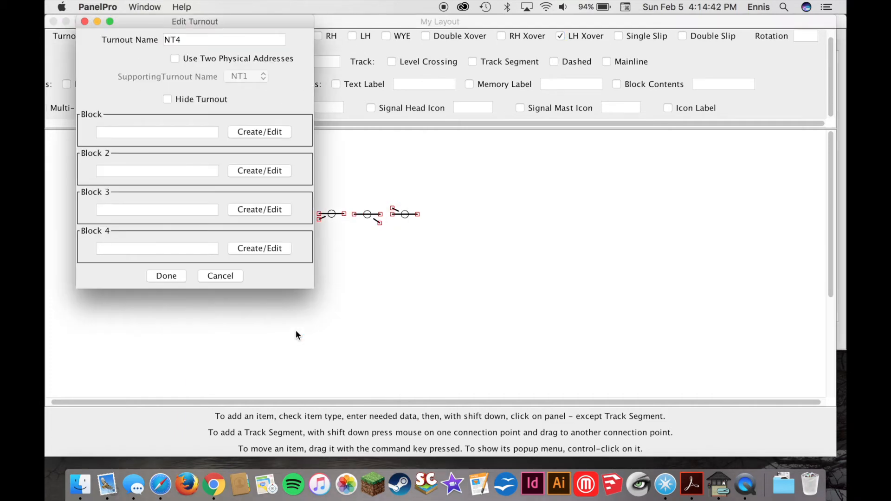
click(174, 58)
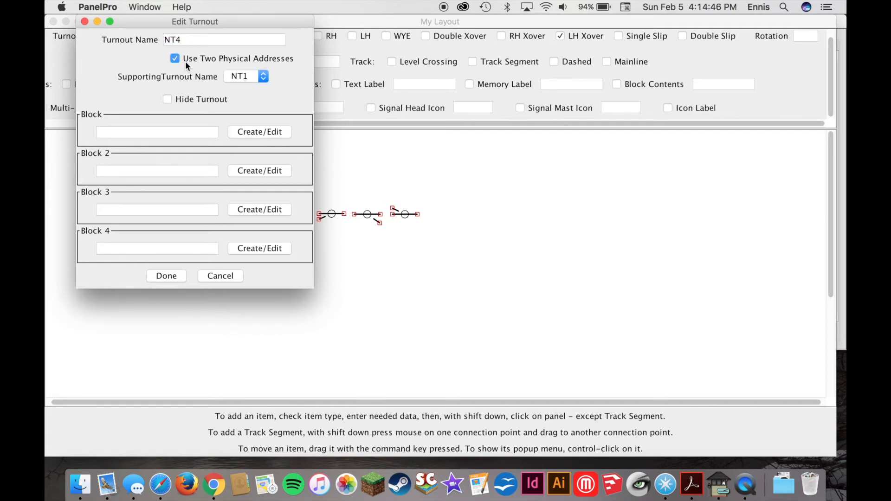
click(244, 76)
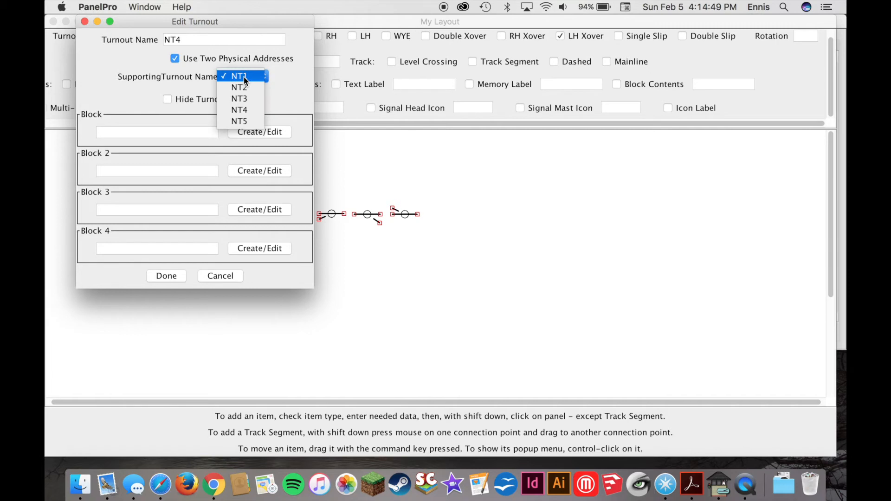
click(245, 119)
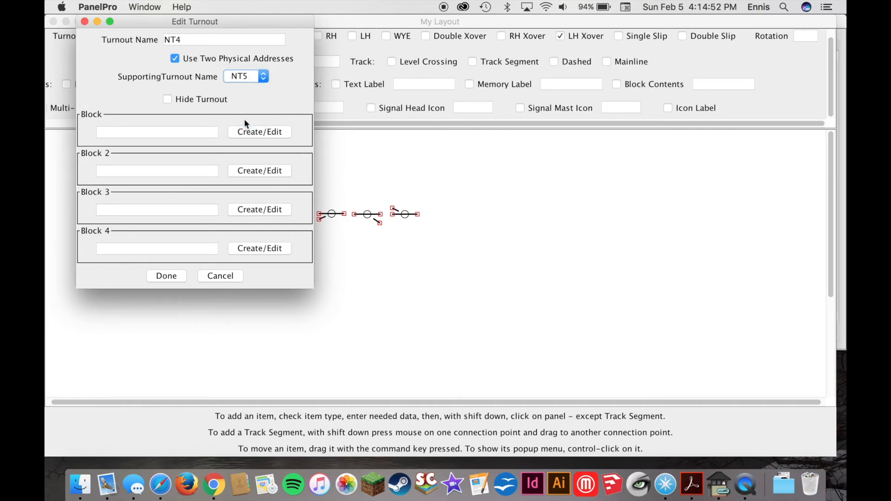
click(174, 275)
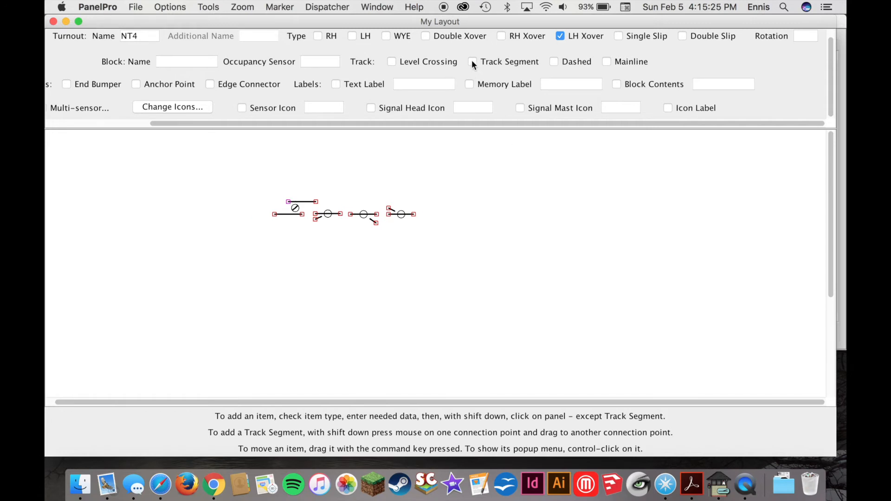
Connect the crossover's upper track to NT1's diverging leg with a track segment and level that leg's connection point with the upper track.
click(472, 61)
drag(317, 202, 388, 208)
drag(390, 211, 384, 205)
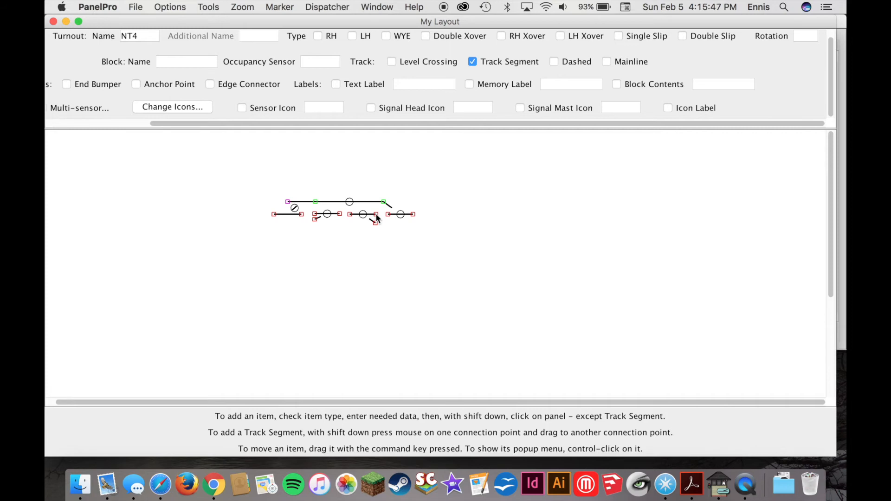
Join NT1, NT2, NT3 and crossover NT4 along the lower main track with track segments.
drag(377, 214, 388, 215)
drag(388, 214, 376, 214)
drag(350, 214, 339, 213)
drag(301, 214, 314, 214)
Place end bumpers beyond each of the open track ends.
click(67, 84)
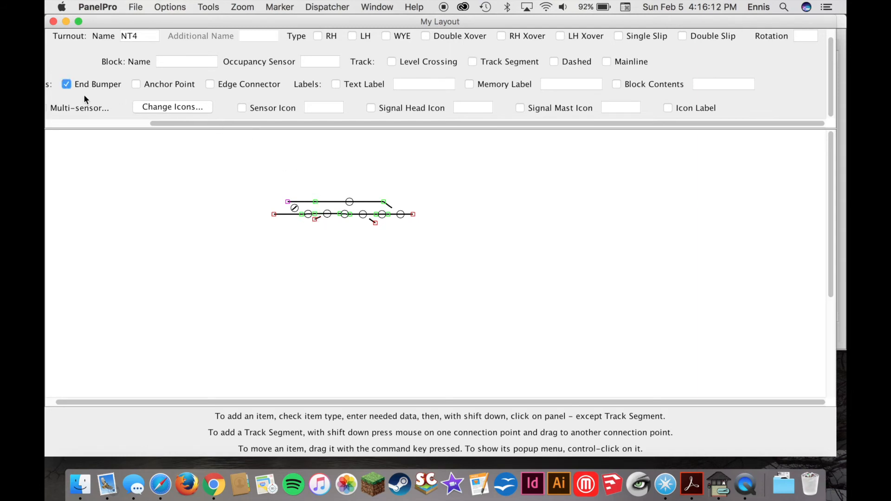
shift+click(253, 202)
shift+click(244, 214)
Connect the open track ends to their end bumpers with track segments, and select the whole track layout.
click(472, 61)
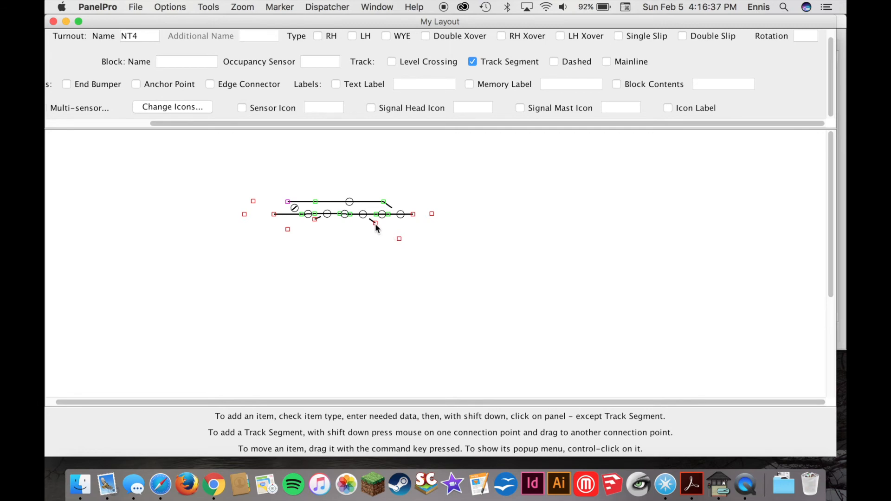
mouse_move(375, 225)
mouse_down()
mouse_move(399, 239)
mouse_move(415, 214)
mouse_move(433, 215)
mouse_up()
drag(315, 219, 244, 214)
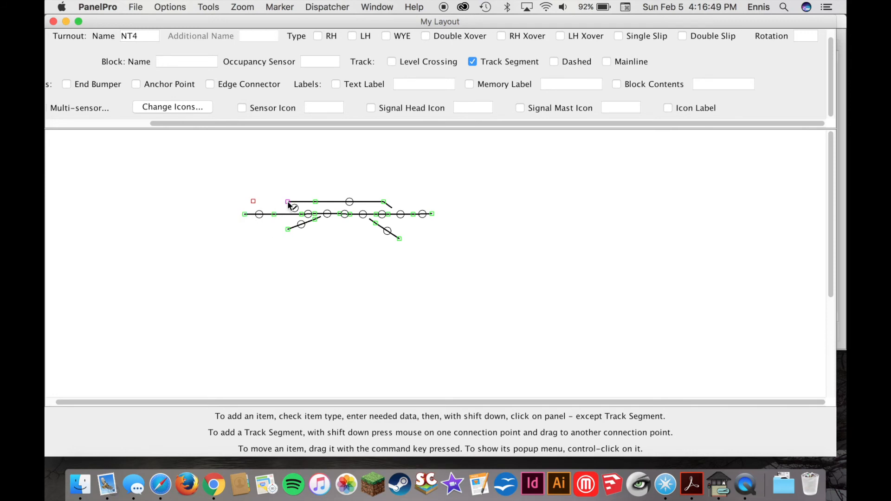
drag(276, 202, 450, 254)
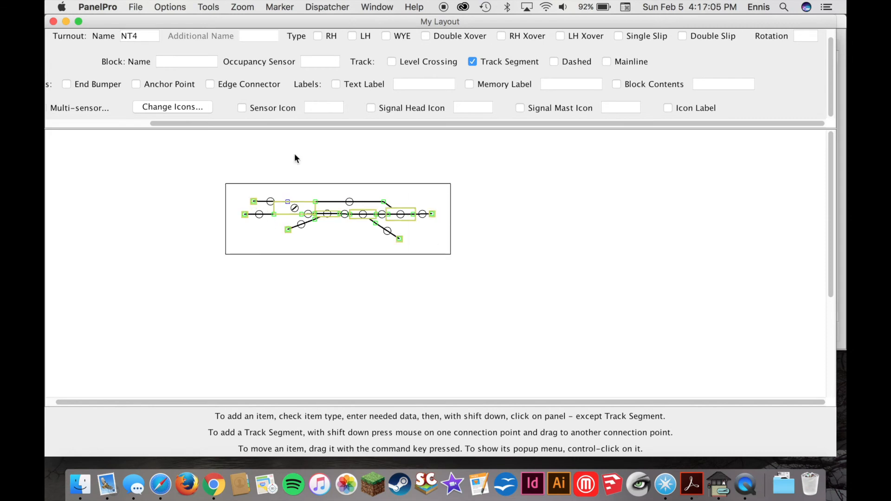
Try Pink as the panel's background color.
click(174, 7)
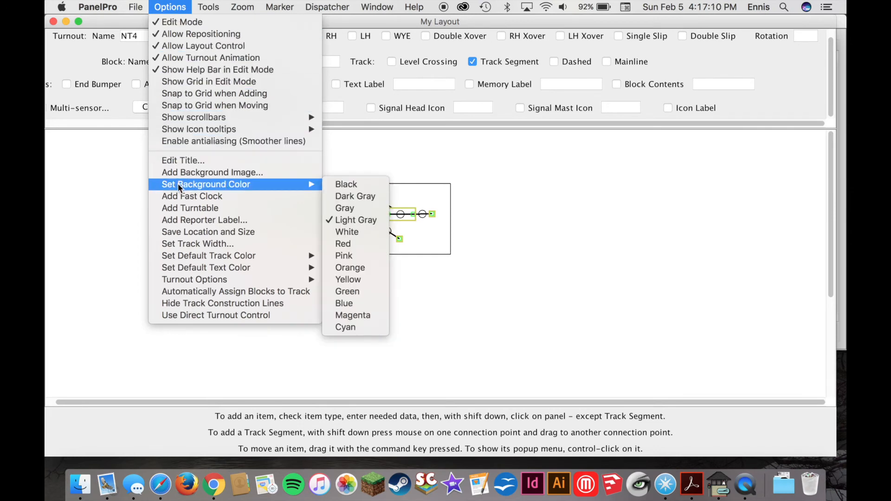
mouse_move(313, 184)
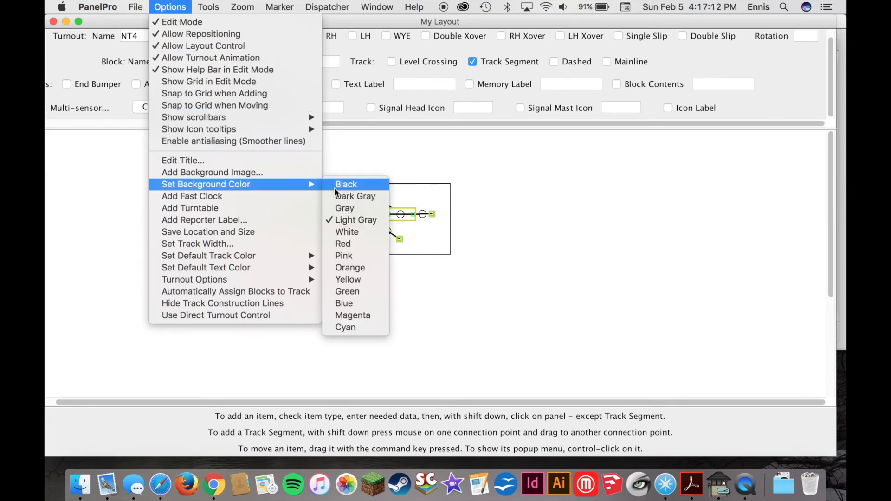
click(351, 225)
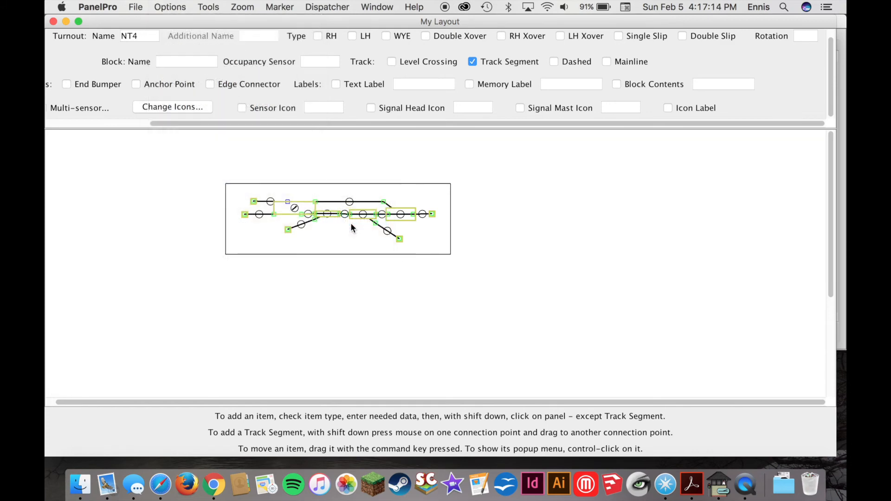
click(160, 8)
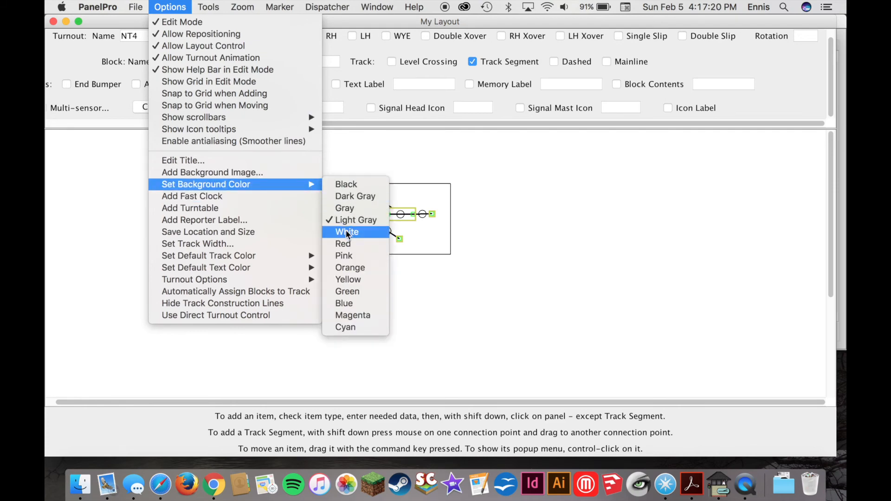
click(344, 257)
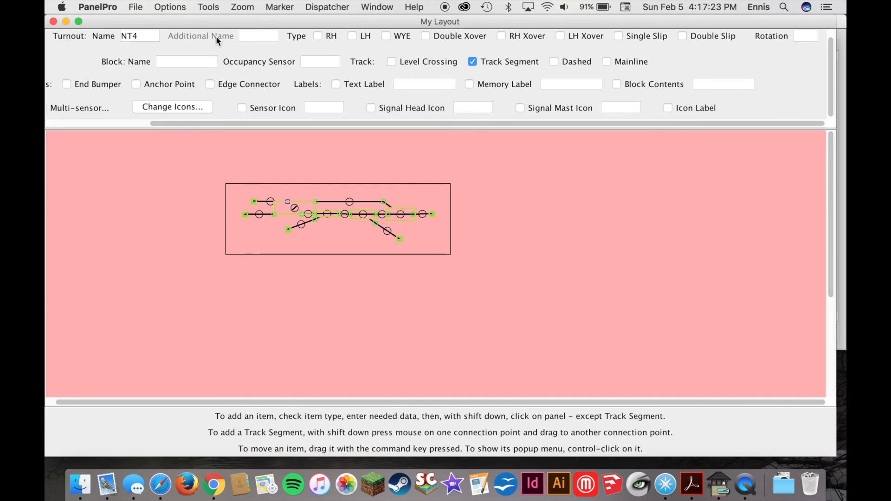
Set the panel's background color to Dark Gray.
click(170, 6)
mouse_move(195, 185)
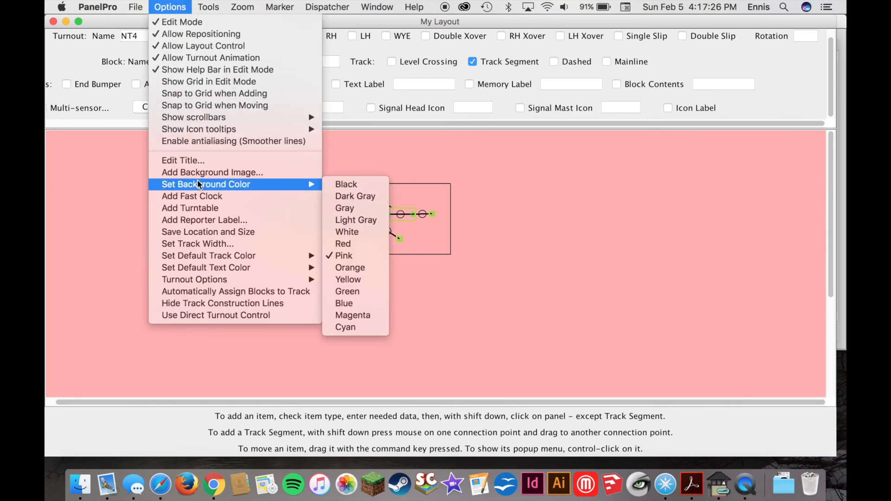
click(345, 196)
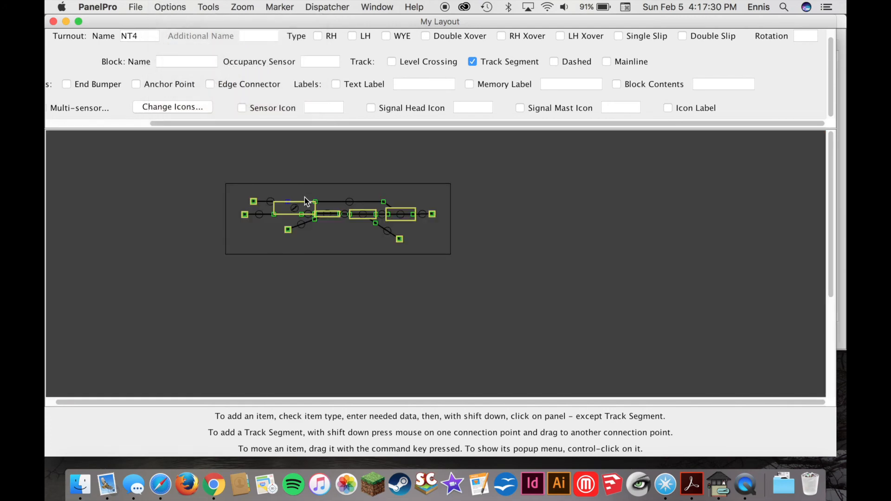
Set the default track color to White.
click(187, 7)
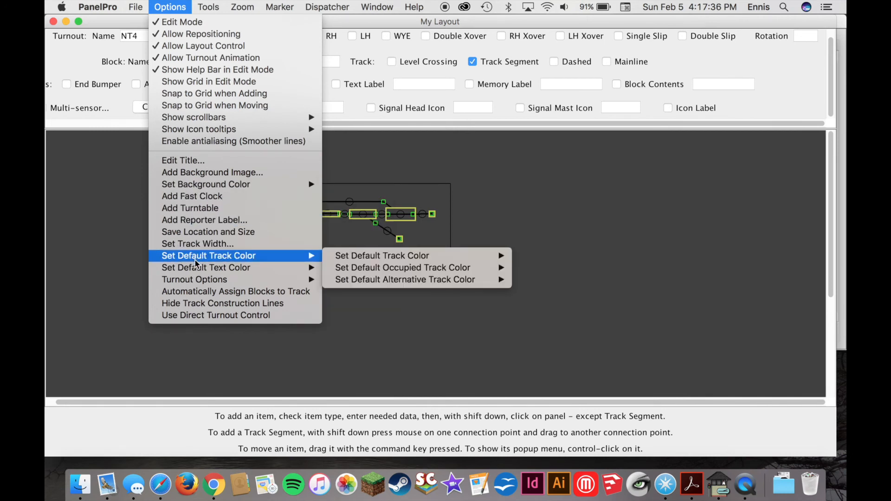
mouse_move(302, 258)
mouse_move(332, 257)
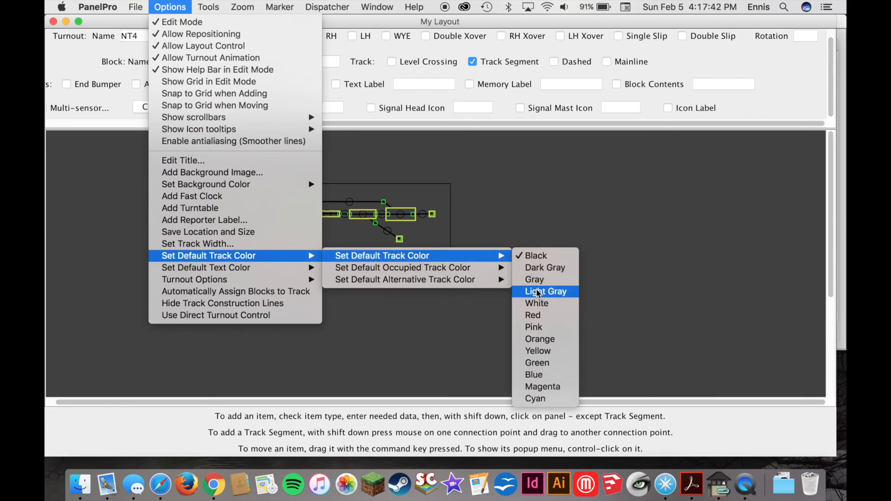
click(536, 305)
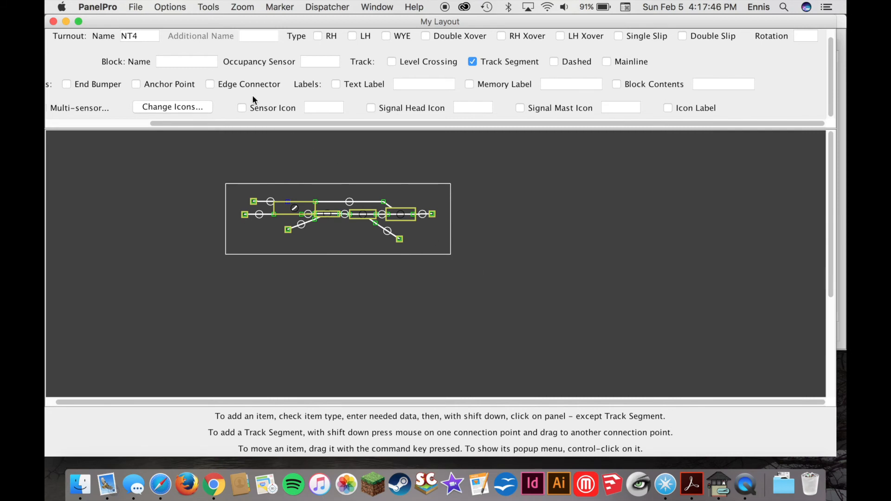
Turn on the display of turnout circles for the panel.
click(174, 9)
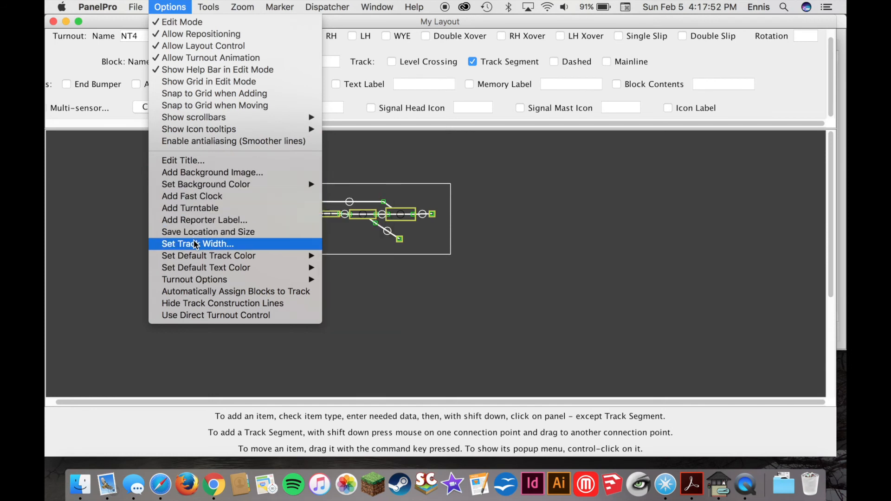
mouse_move(194, 253)
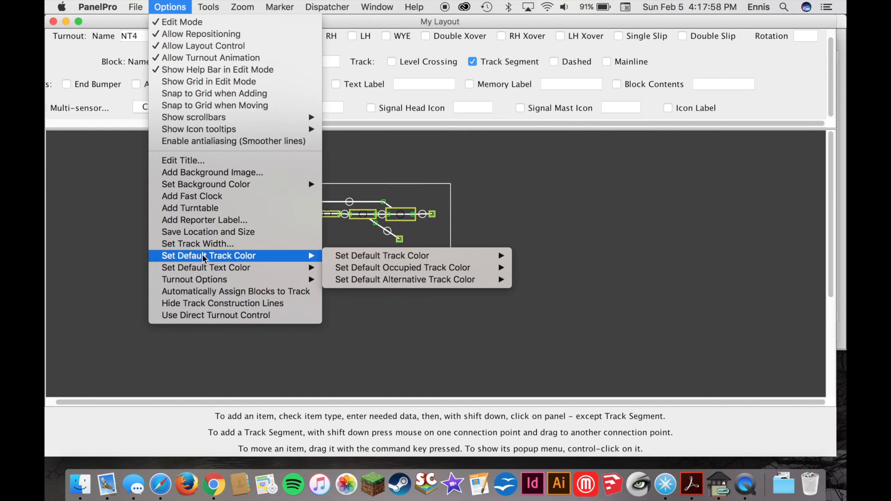
mouse_move(207, 271)
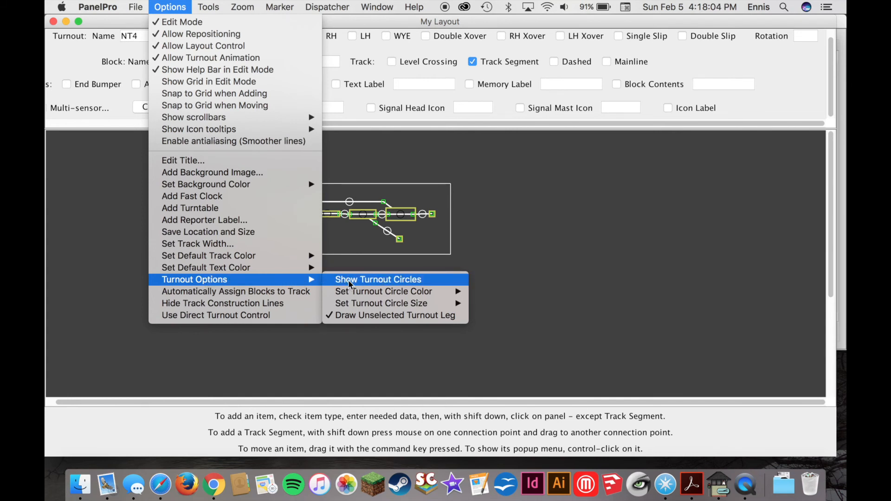
click(348, 279)
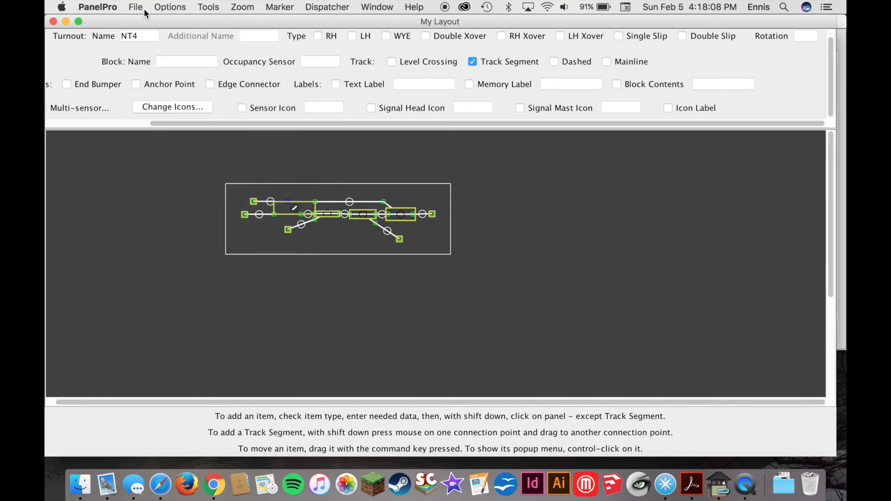
Set the turnout circle color to Green.
click(168, 9)
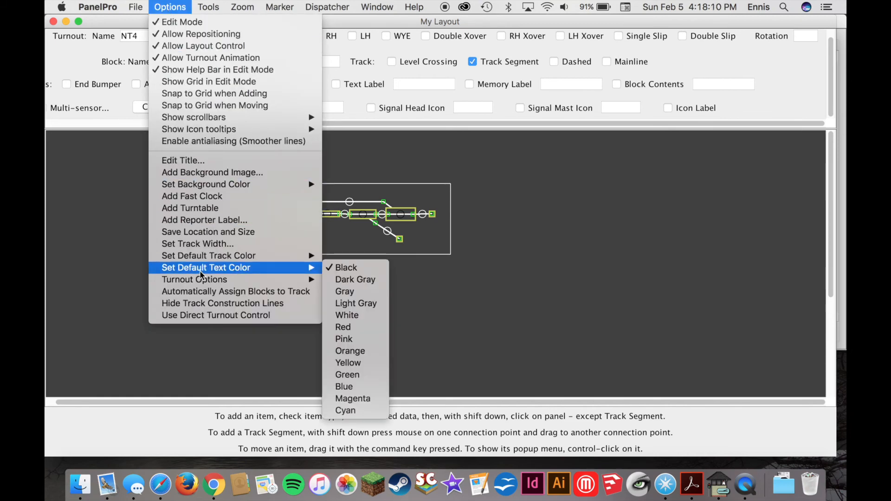
mouse_move(348, 292)
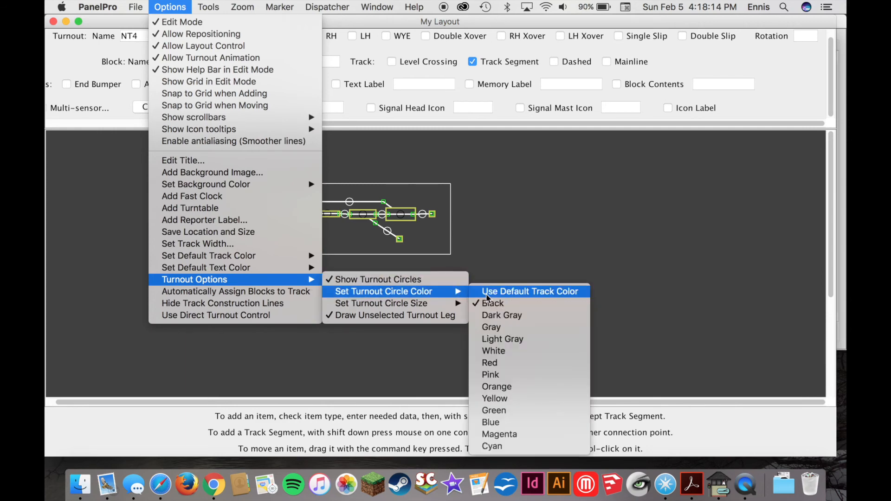
click(488, 410)
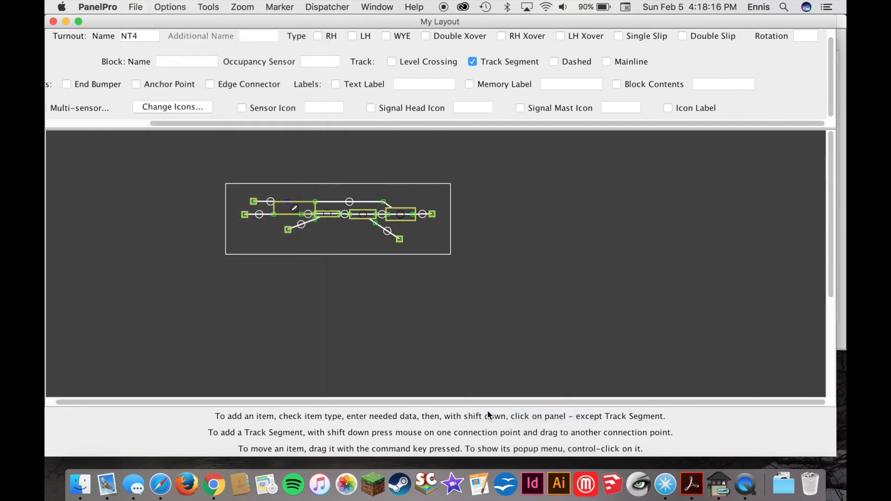
Test the crossover outside edit mode by throwing it and setting it back, and return to edit mode.
click(159, 7)
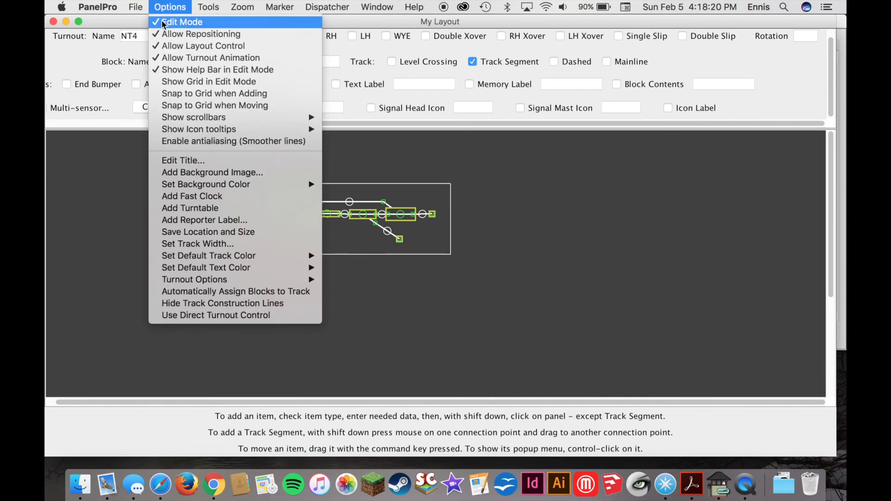
click(164, 24)
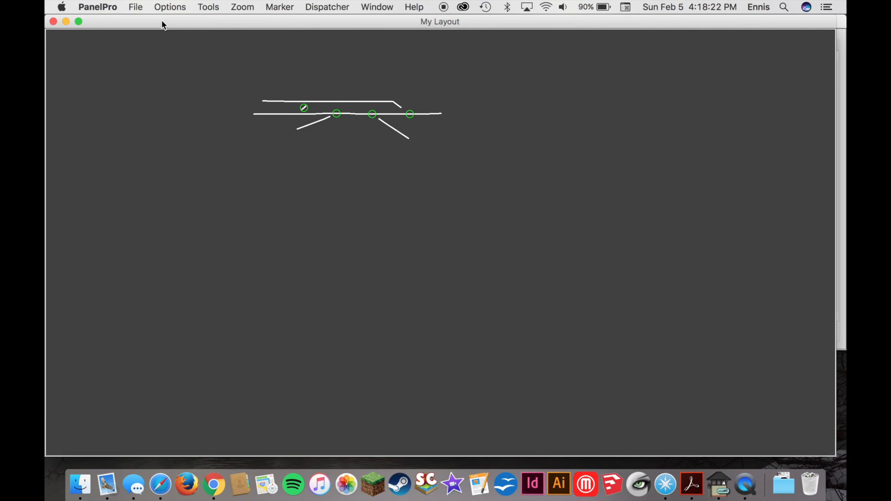
click(303, 108)
click(303, 110)
click(181, 9)
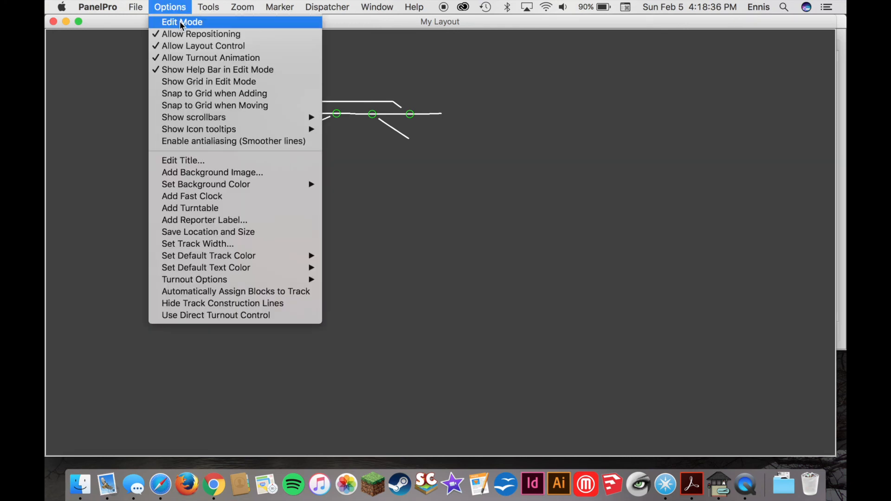
click(180, 22)
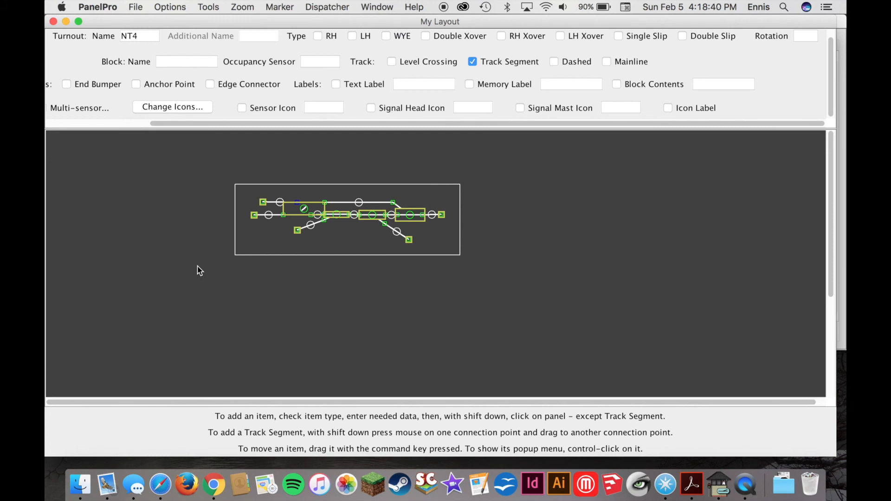
Zoom the panel to x 1.5 and scale the track diagram by a factor of 2 in both X and Y.
click(242, 7)
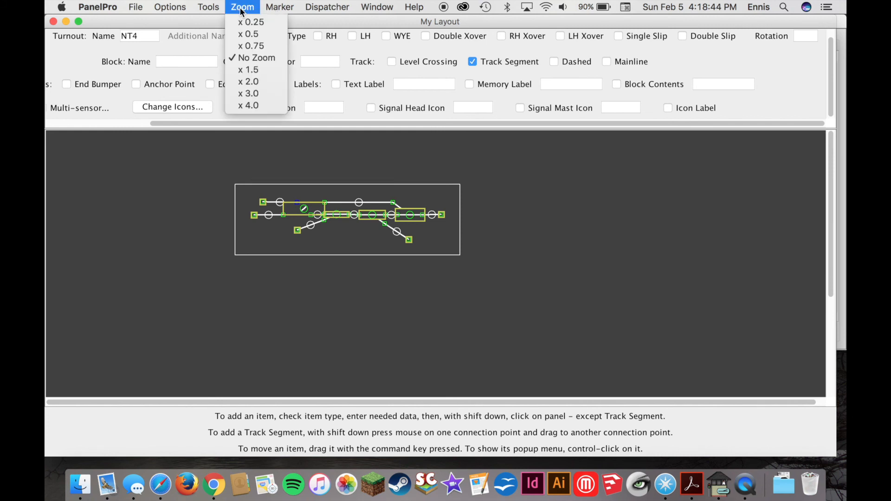
click(249, 69)
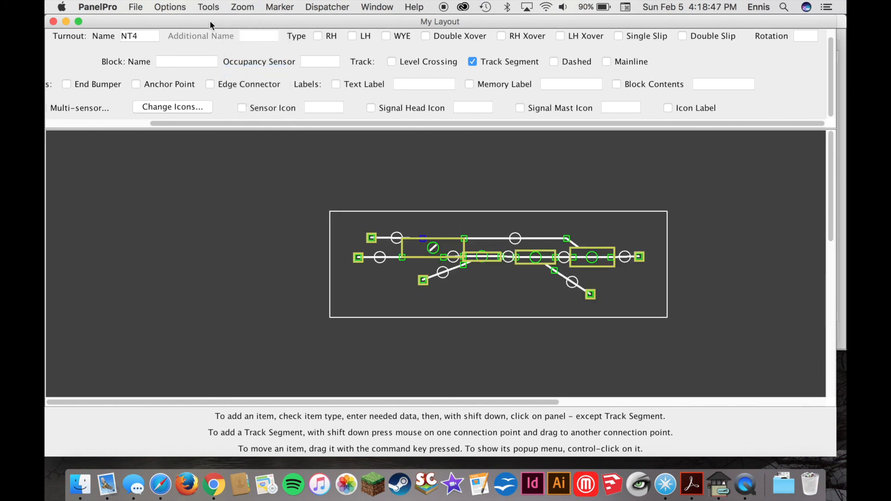
click(209, 7)
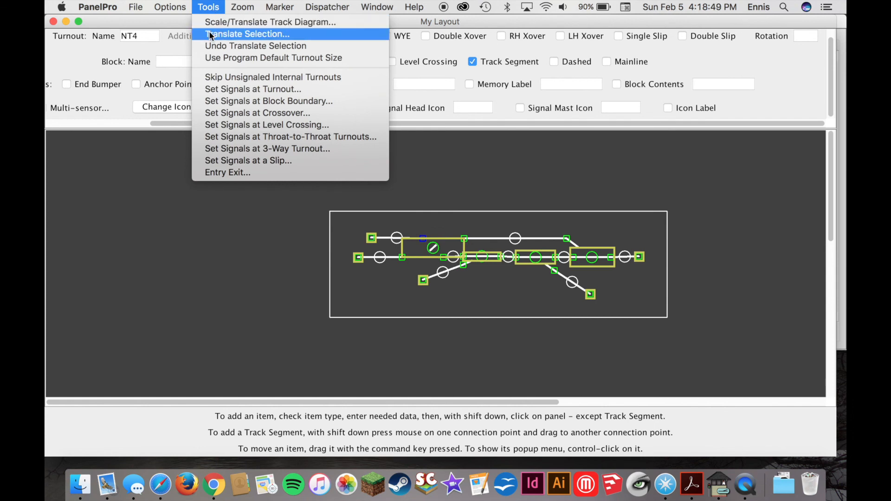
click(221, 22)
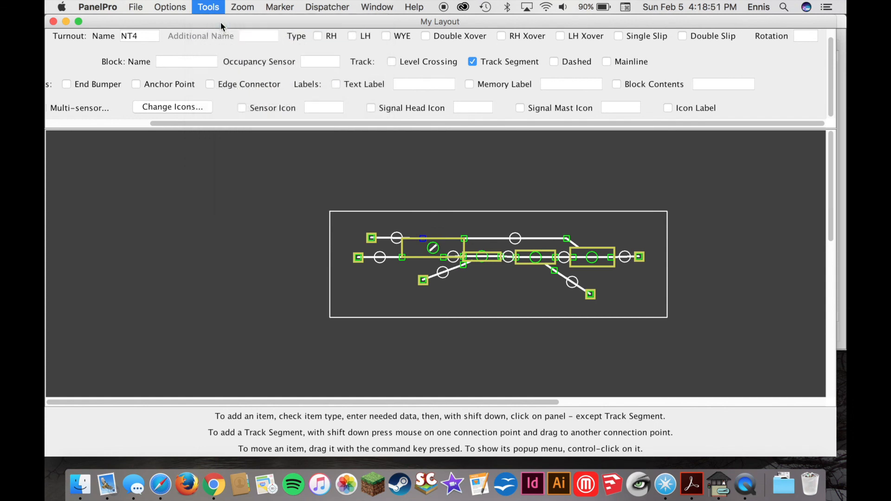
click(228, 101)
key(BackSpace)
text(2)
click(223, 124)
key(BackSpace)
text(2)
click(182, 167)
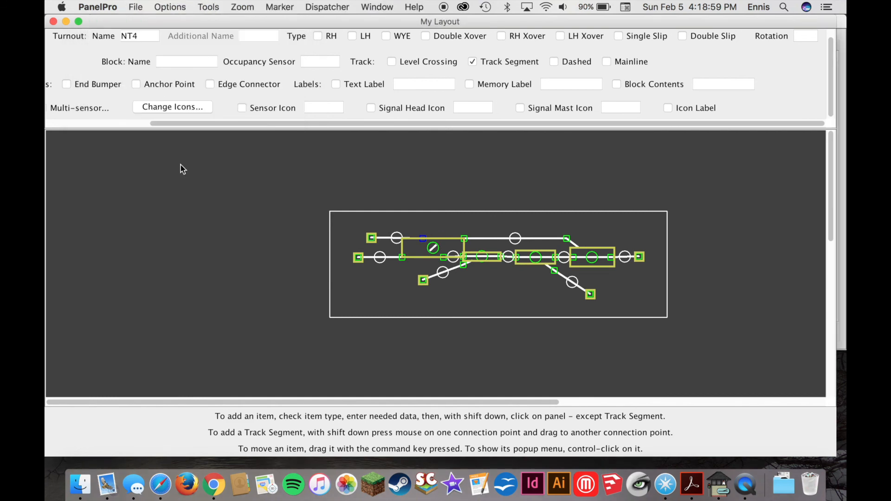
Turn off edit mode and operate the crossover and the three turnouts along the main line, toggling the last turnout twice.
click(161, 8)
click(178, 23)
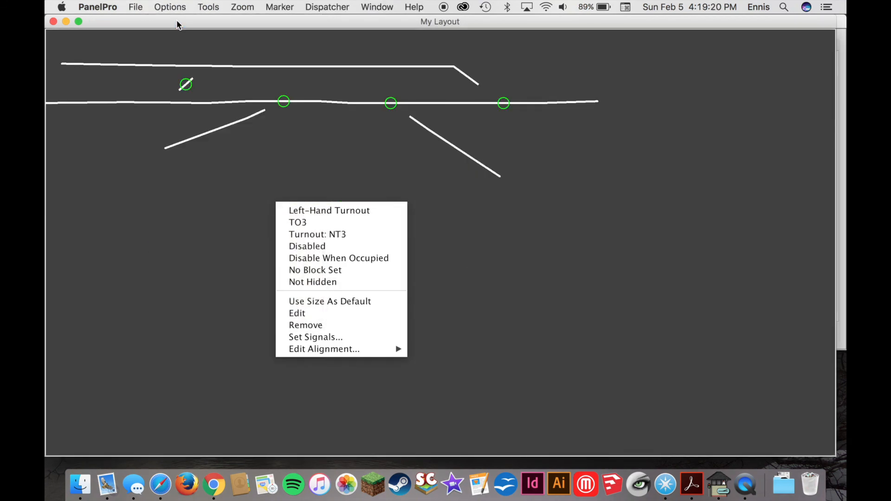
click(248, 245)
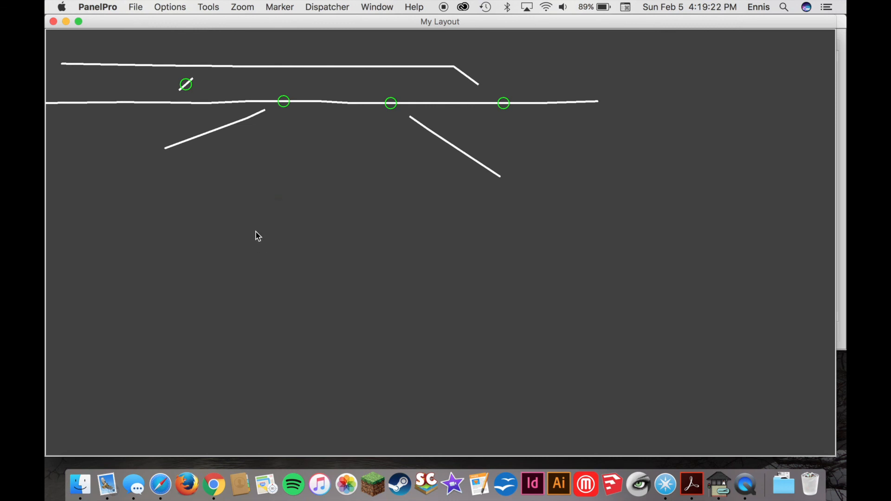
click(186, 85)
click(284, 102)
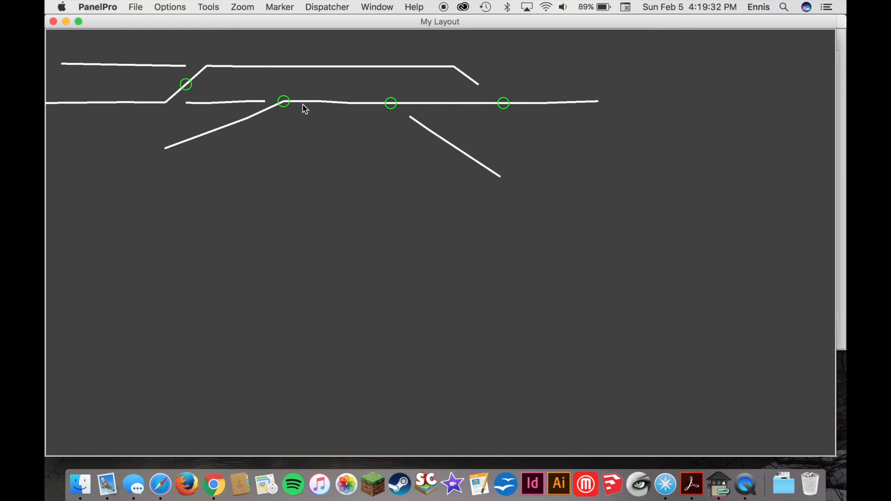
click(392, 106)
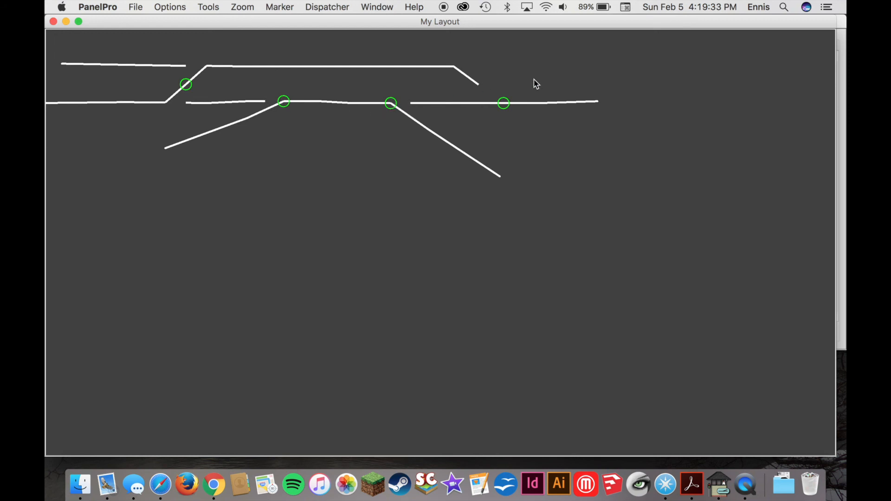
click(505, 104)
click(505, 104)
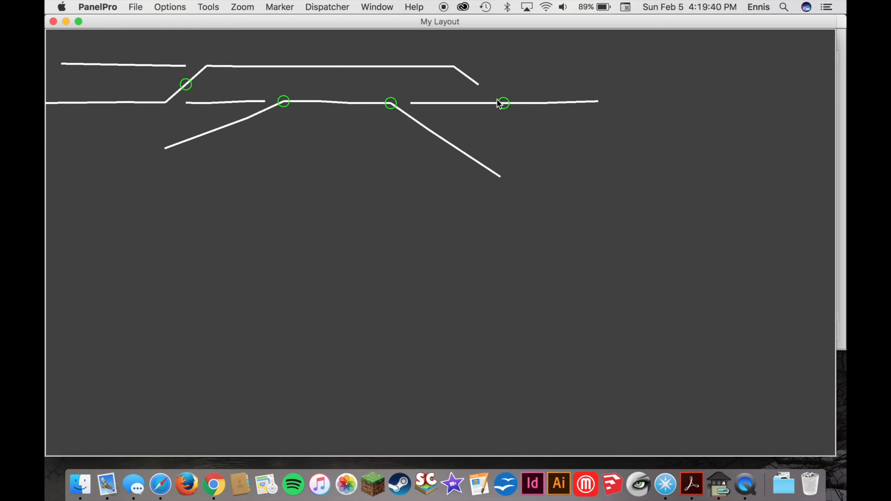
Toggle the two middle main-line turnouts and operate the crossover on the finished panel to drive the layout's switches.
click(391, 107)
click(287, 103)
click(188, 89)
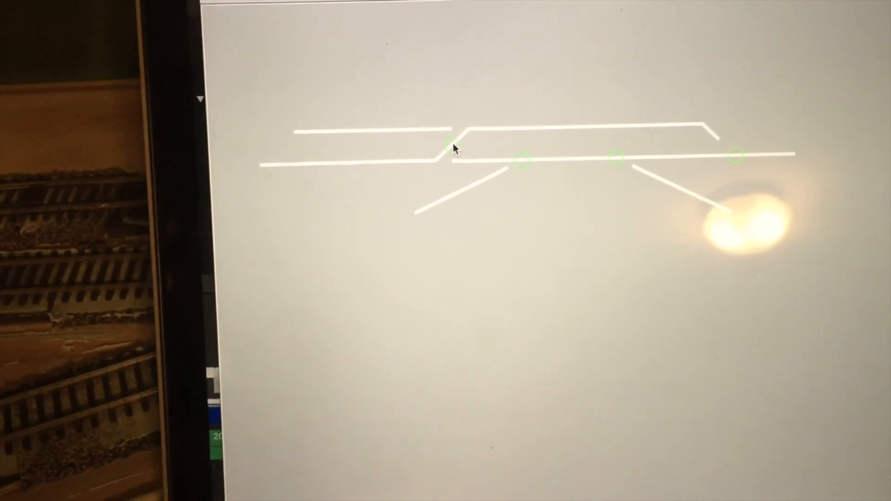
click(457, 135)
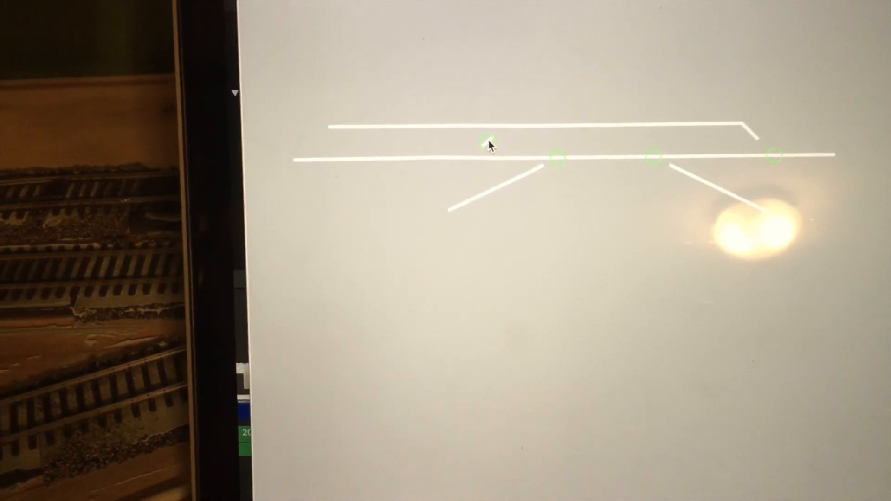